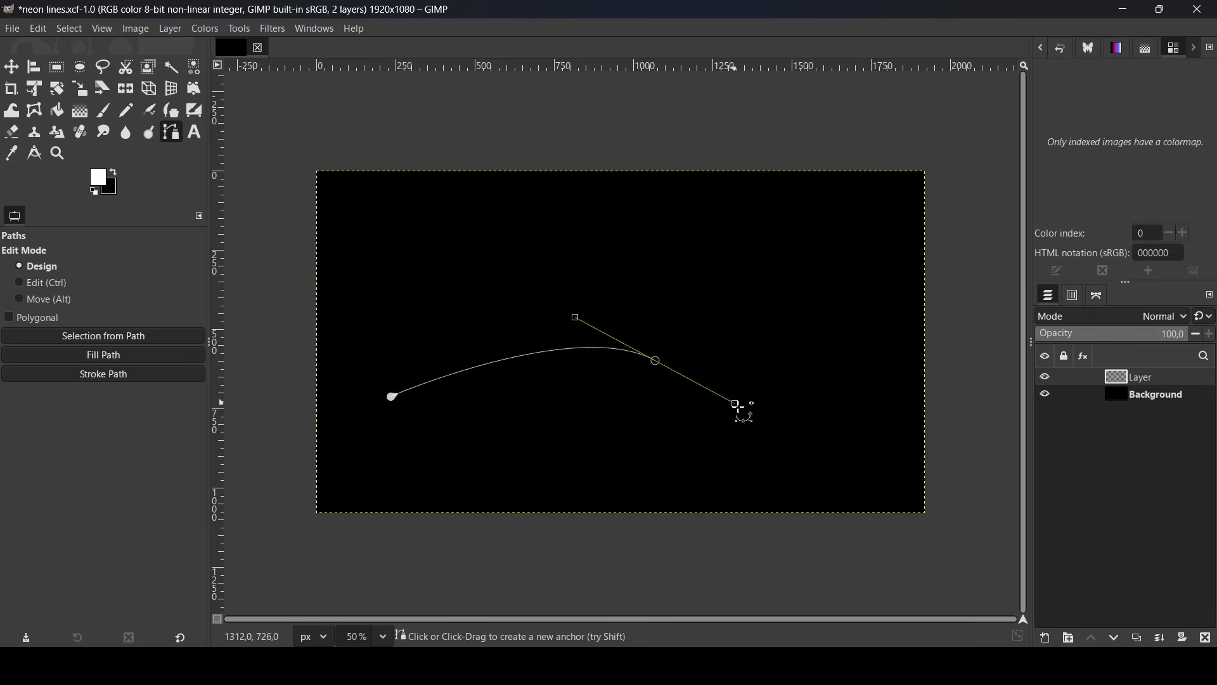
Finish the S-shaped path with a third anchor at about 1808, 598 px
{"action": "left_click", "coordinate": [890, 361]}
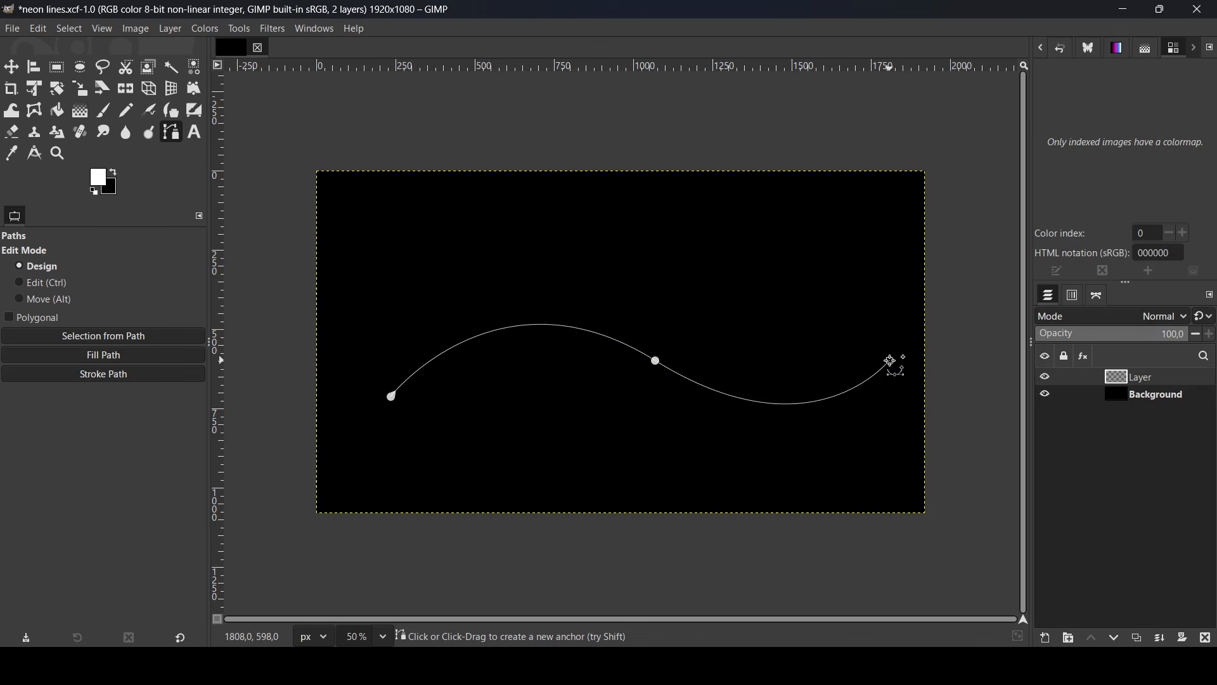
Enable dynamics for the Paintbrush, using the Pencil Generic dynamics
{"action": "left_click", "coordinate": [104, 115]}
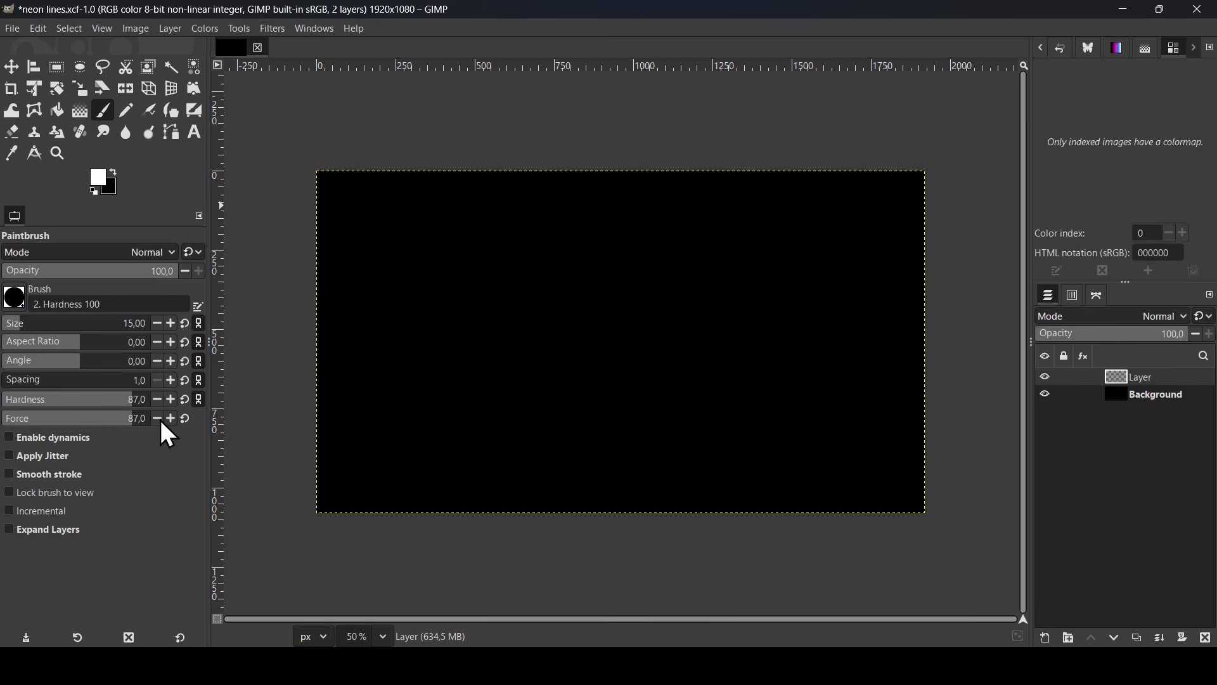
{"action": "left_click", "coordinate": [63, 439]}
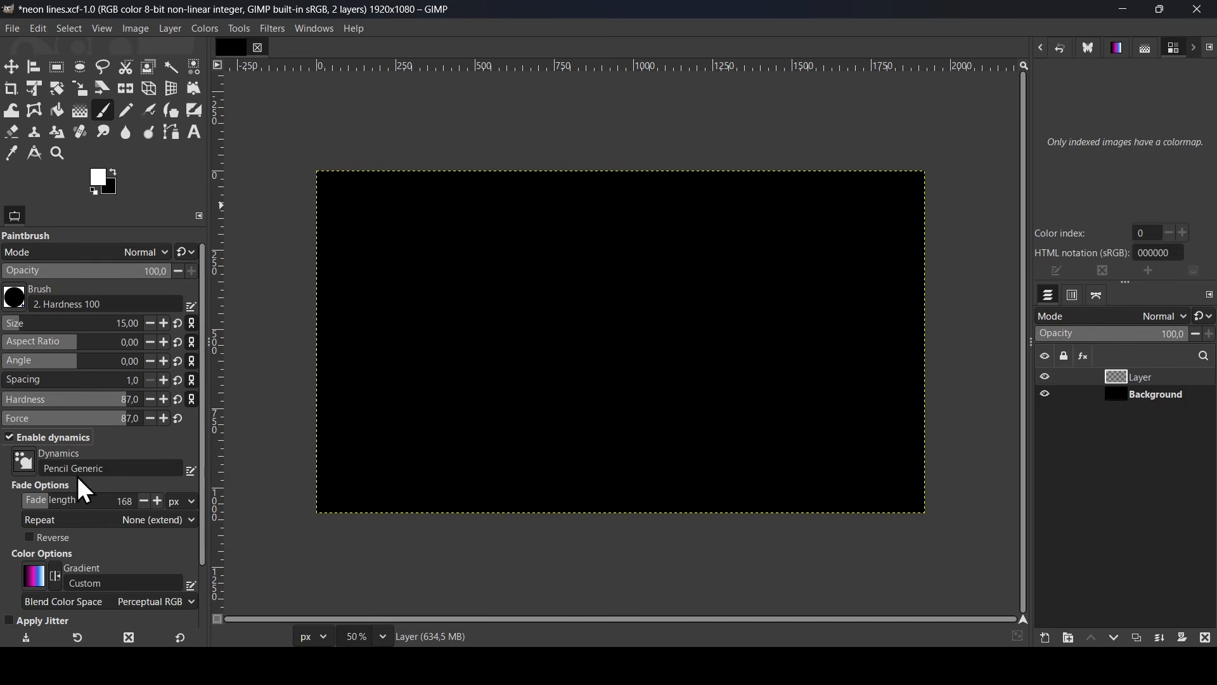
{"action": "left_click", "coordinate": [28, 464]}
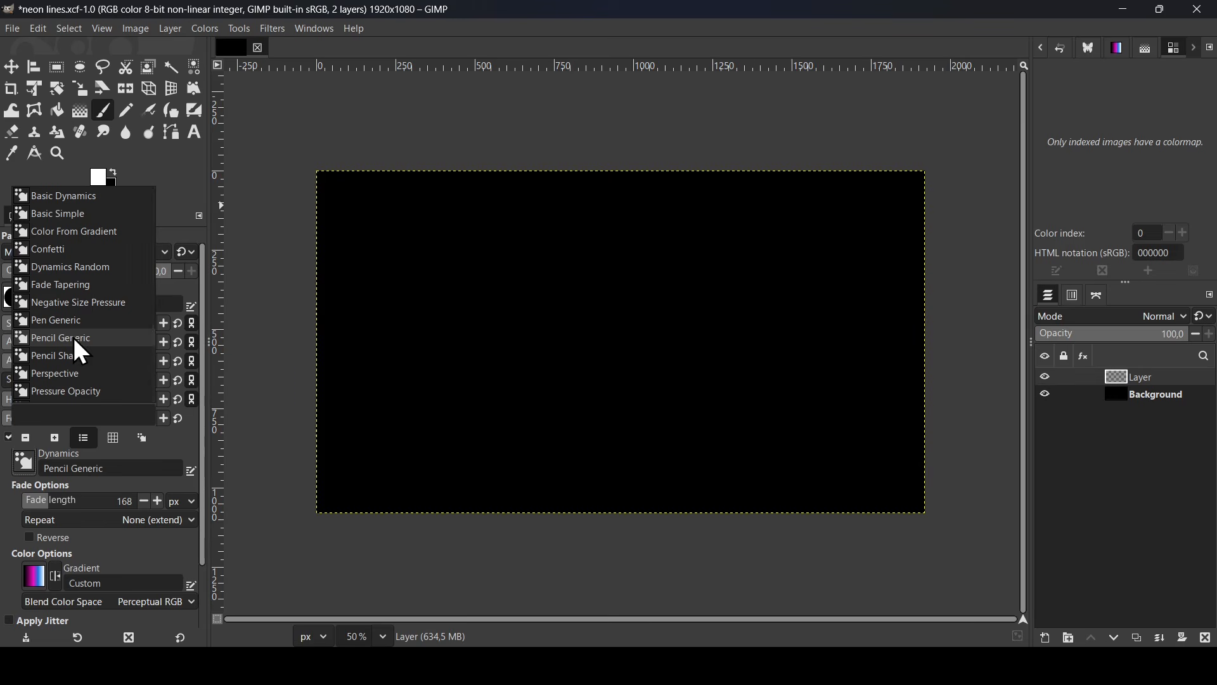
{"action": "left_click", "coordinate": [185, 183]}
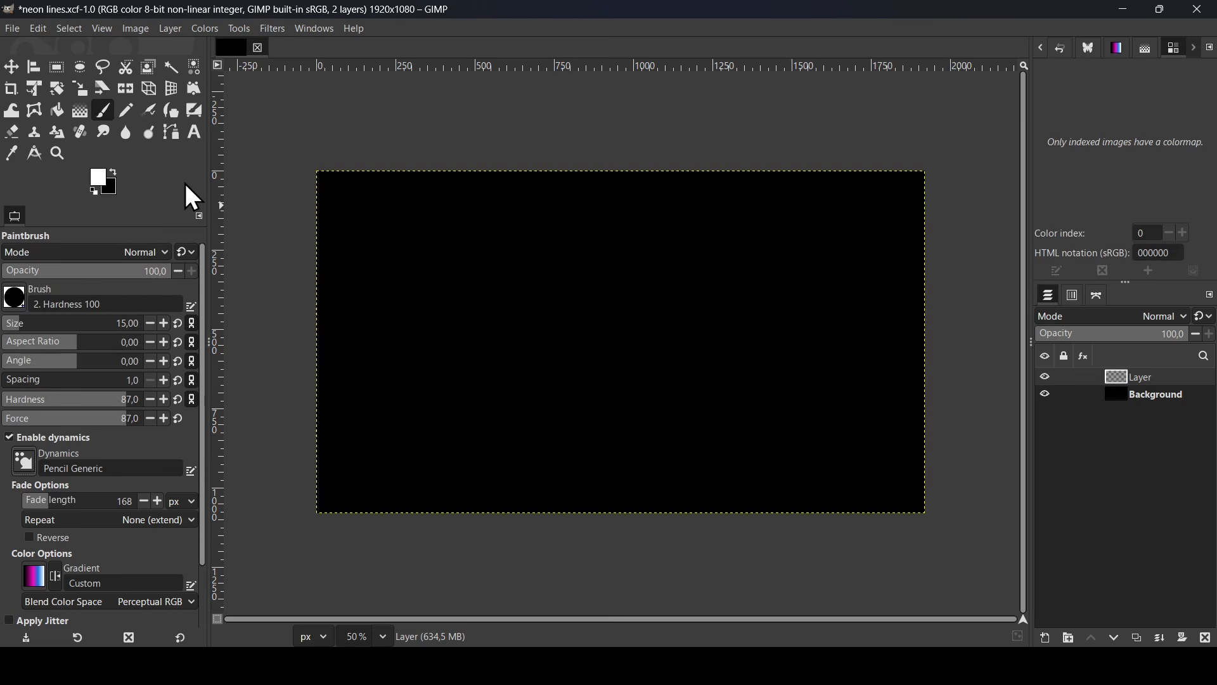
Reactivate the S-shaped path Unnamed #2 and stroke it using the Paintbrush with emulated brush dynamics, leaving path editing for the Move tool
{"action": "left_click", "coordinate": [1099, 295]}
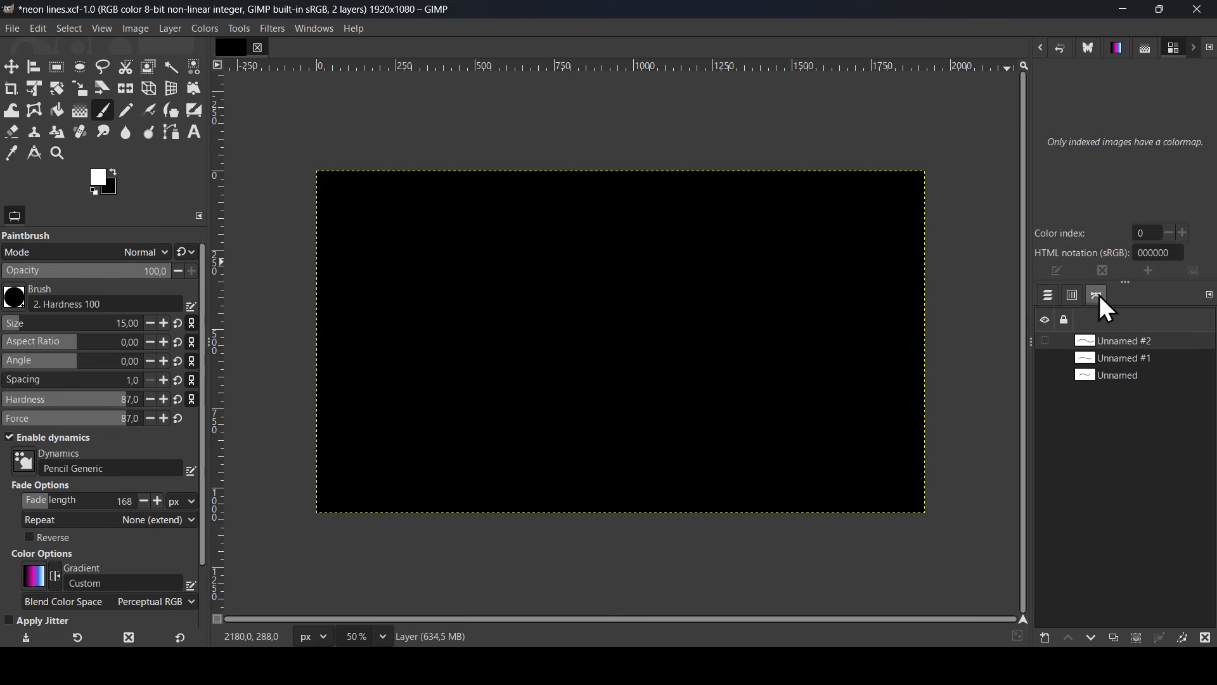
{"action": "double_click", "coordinate": [1090, 343]}
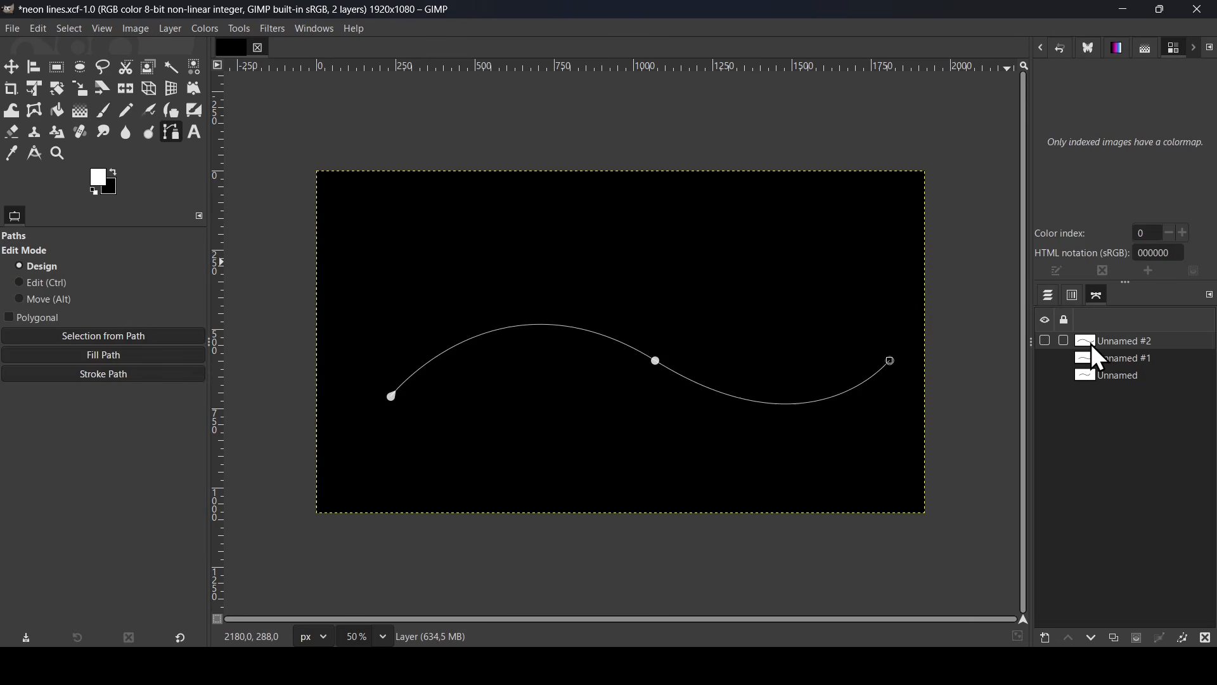
{"action": "left_click", "coordinate": [180, 380]}
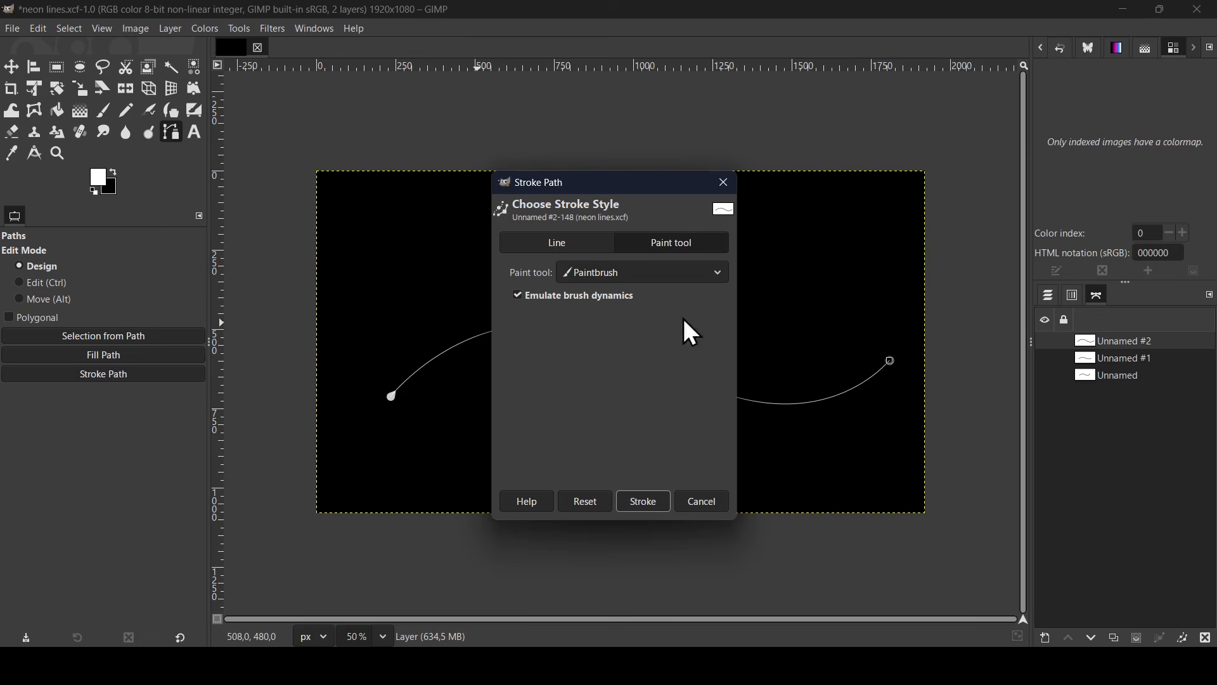
{"action": "left_click", "coordinate": [575, 247]}
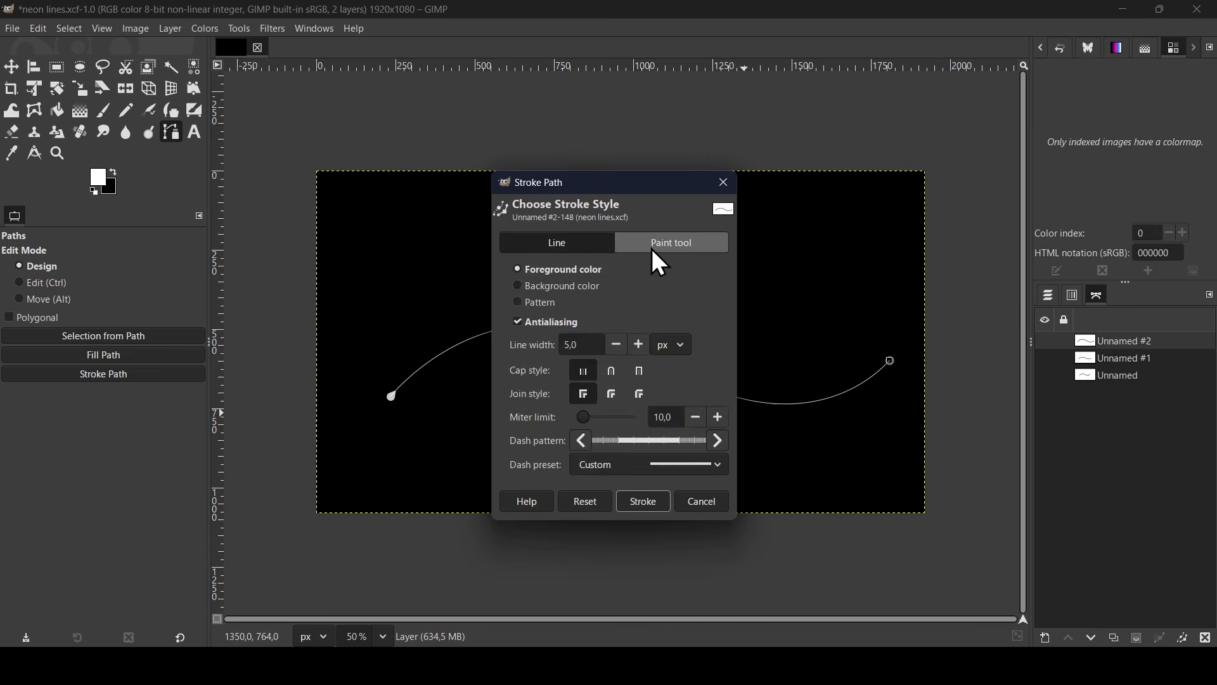
{"action": "left_click", "coordinate": [652, 248]}
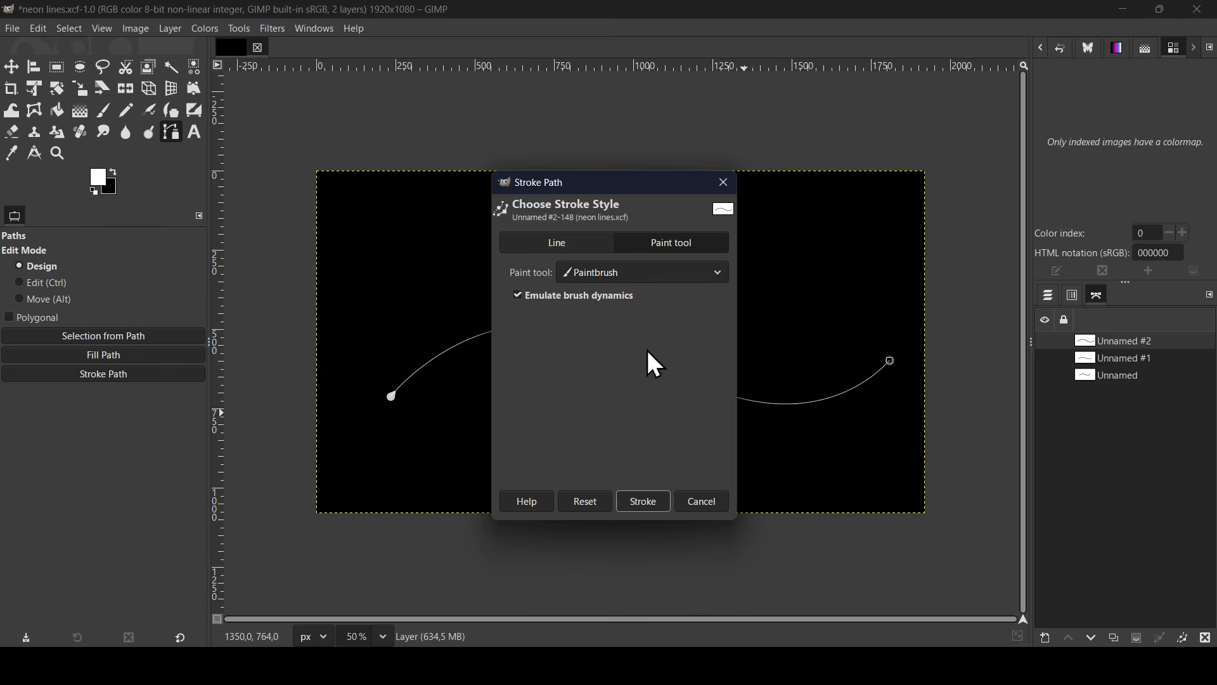
{"action": "left_click", "coordinate": [647, 501]}
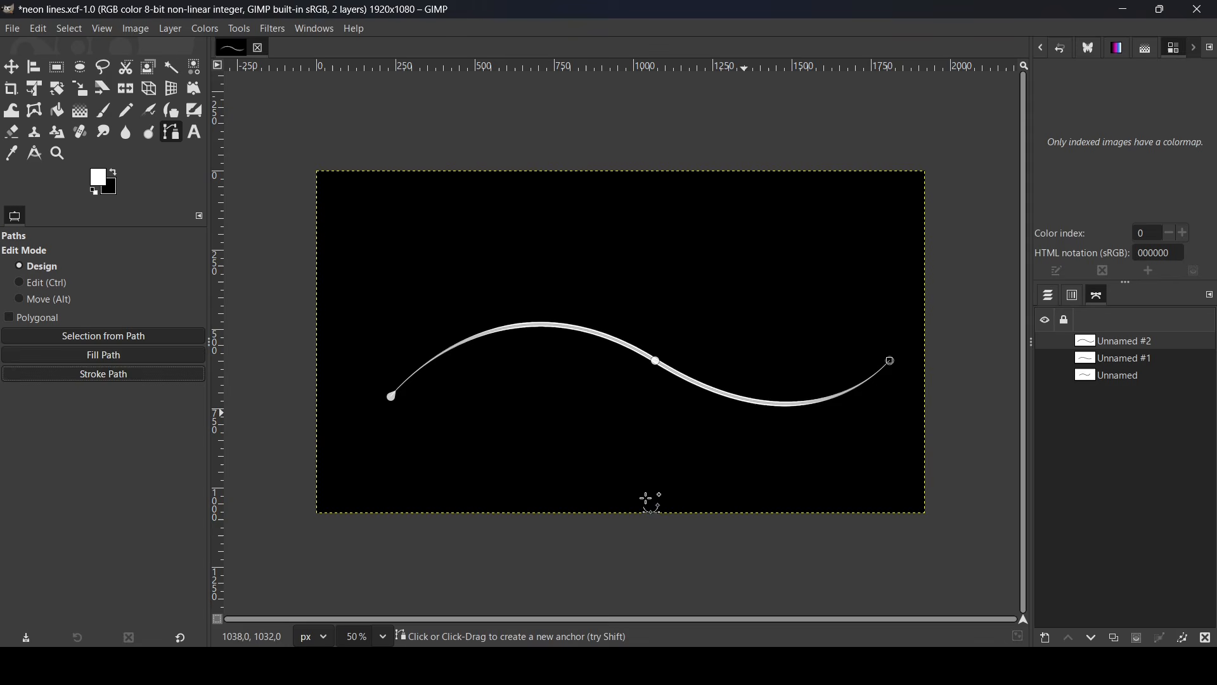
{"action": "left_click", "coordinate": [18, 71]}
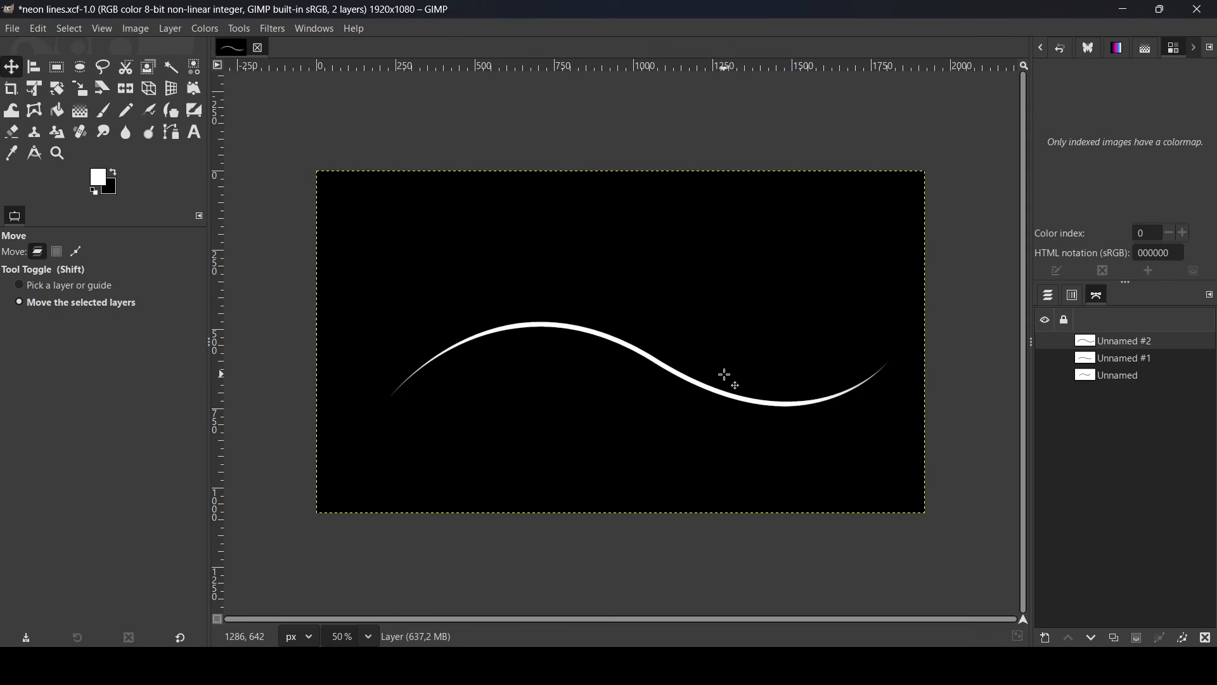
Create a layer group and move the layer with the white line into it
{"action": "left_click", "coordinate": [1050, 297]}
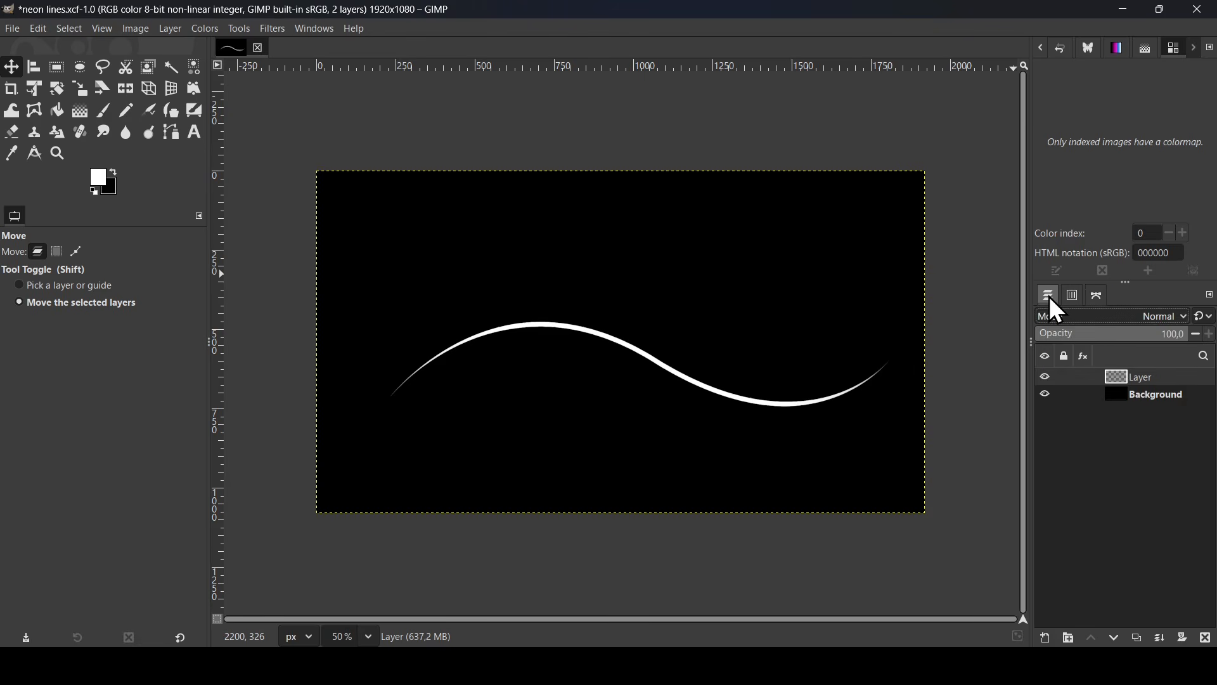
{"action": "left_click", "coordinate": [1069, 638]}
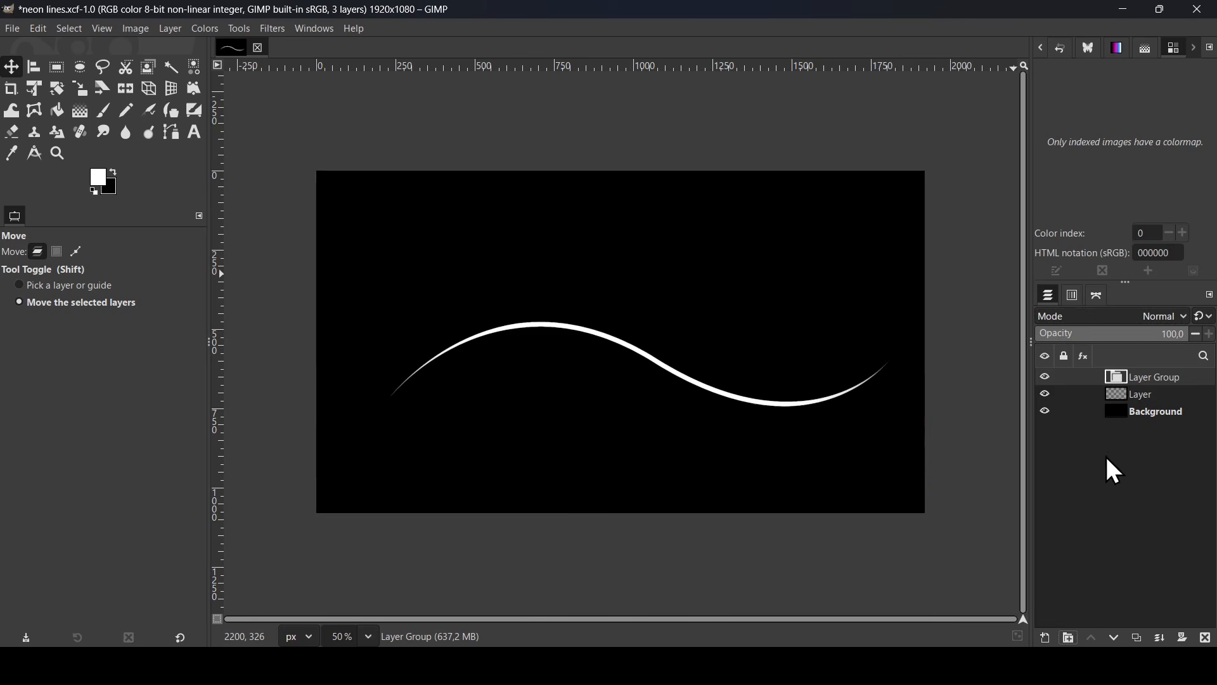
{"action": "left_click", "coordinate": [1117, 394]}
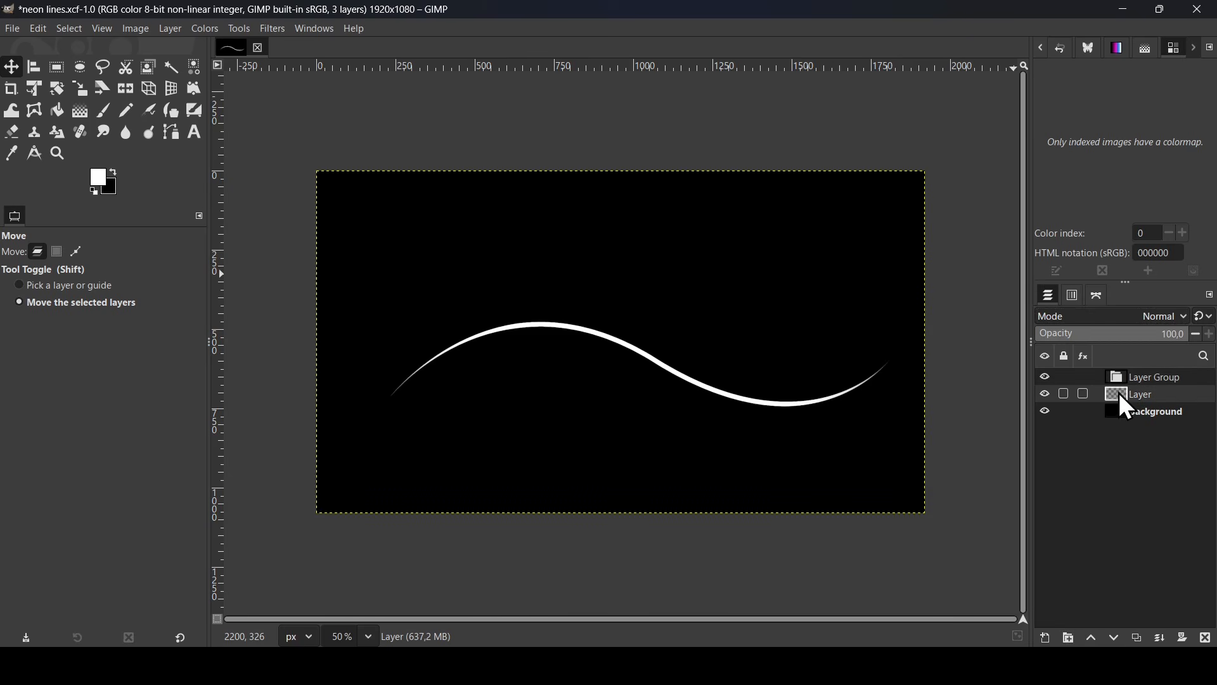
{"action": "left_click_drag", "start_coordinate": [1120, 393], "coordinate": [1132, 375]}
Duplicate the line layer and apply a Gaussian Blur of 5.50 in X and Y to the copy
{"action": "left_click", "coordinate": [1138, 638]}
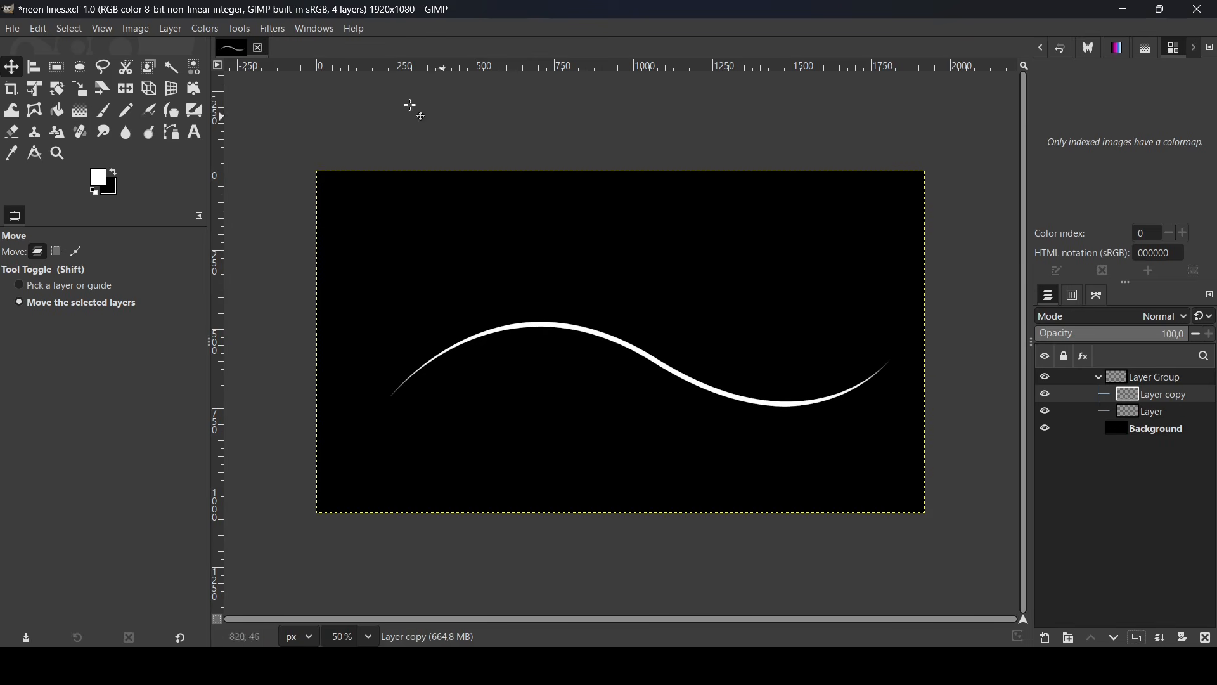
{"action": "left_click", "coordinate": [271, 30]}
{"action": "mouse_move", "coordinate": [302, 121]}
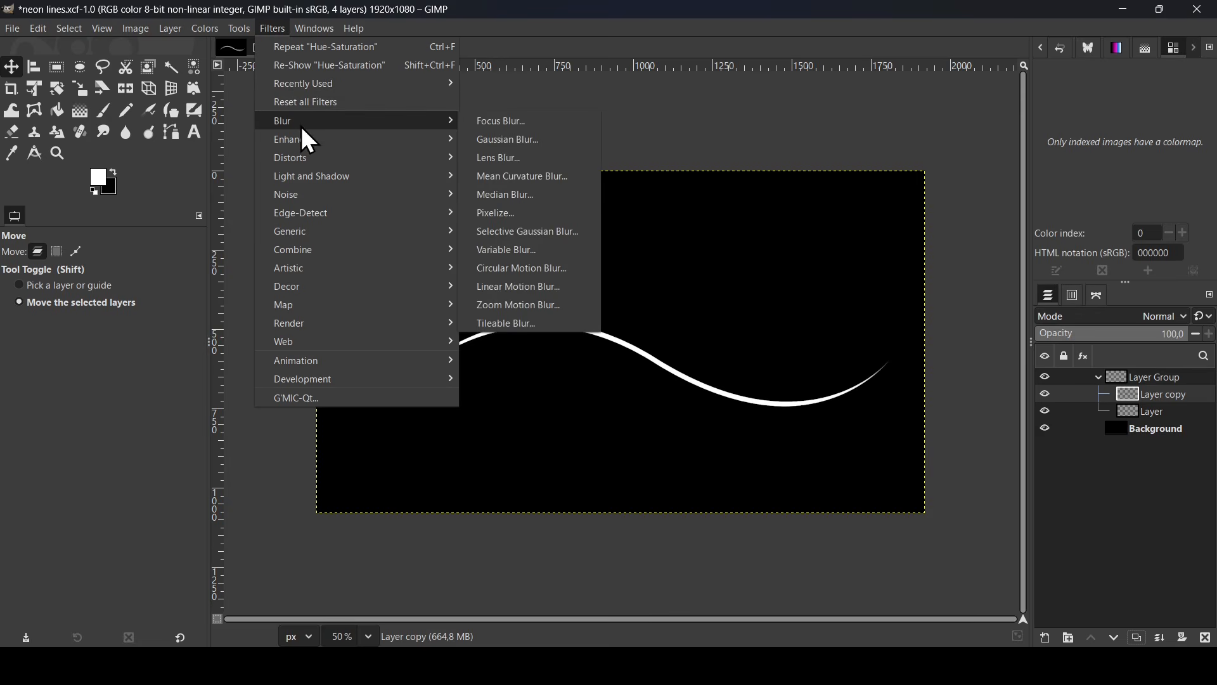
{"action": "left_click", "coordinate": [522, 137]}
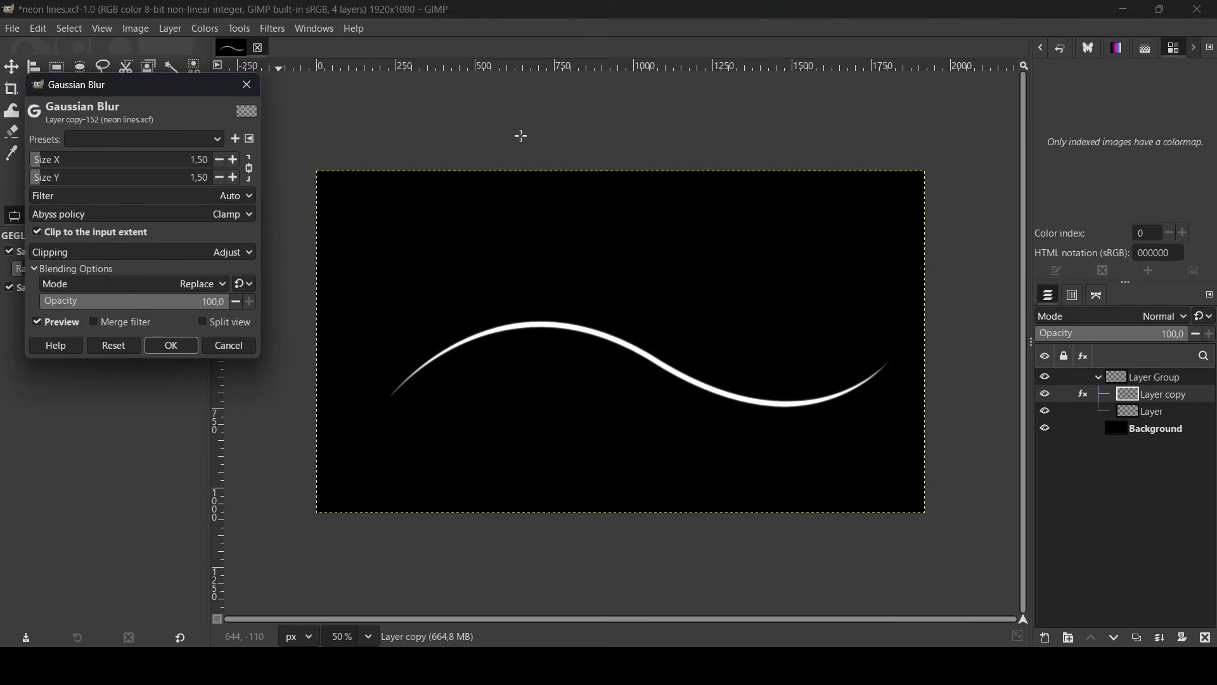
{"action": "left_click", "coordinate": [234, 160]}
{"action": "left_click", "coordinate": [233, 160]}
{"action": "left_click", "coordinate": [233, 159]}
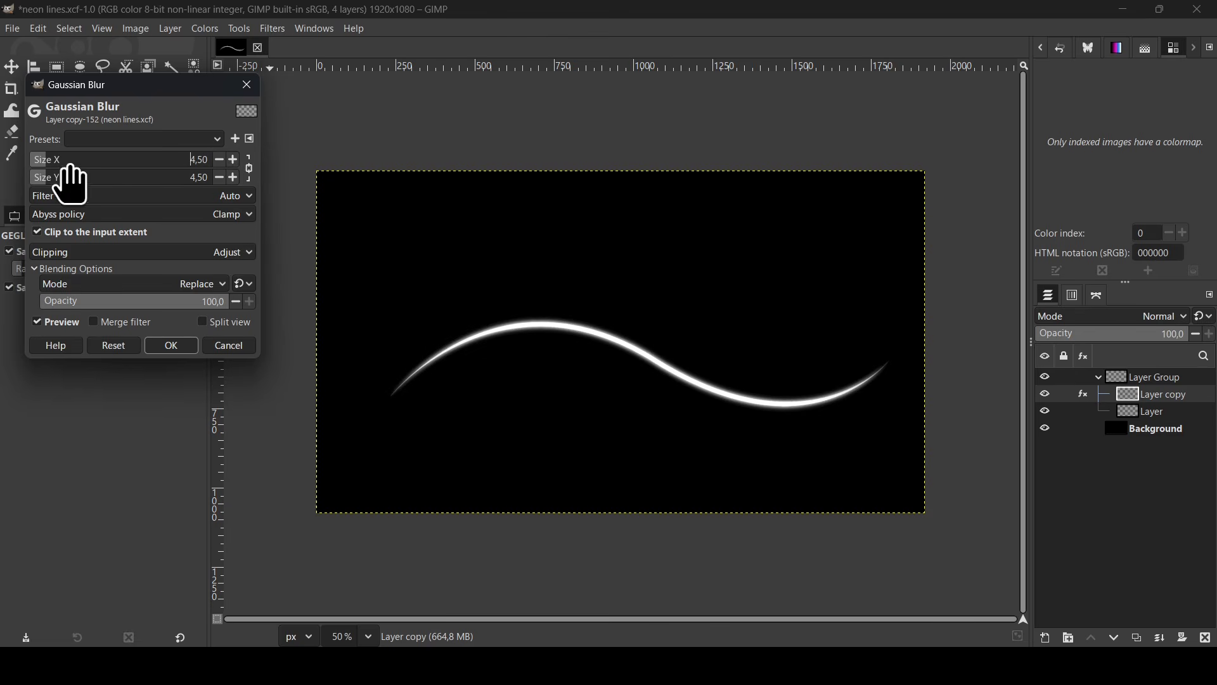
{"action": "left_click", "coordinate": [233, 160]}
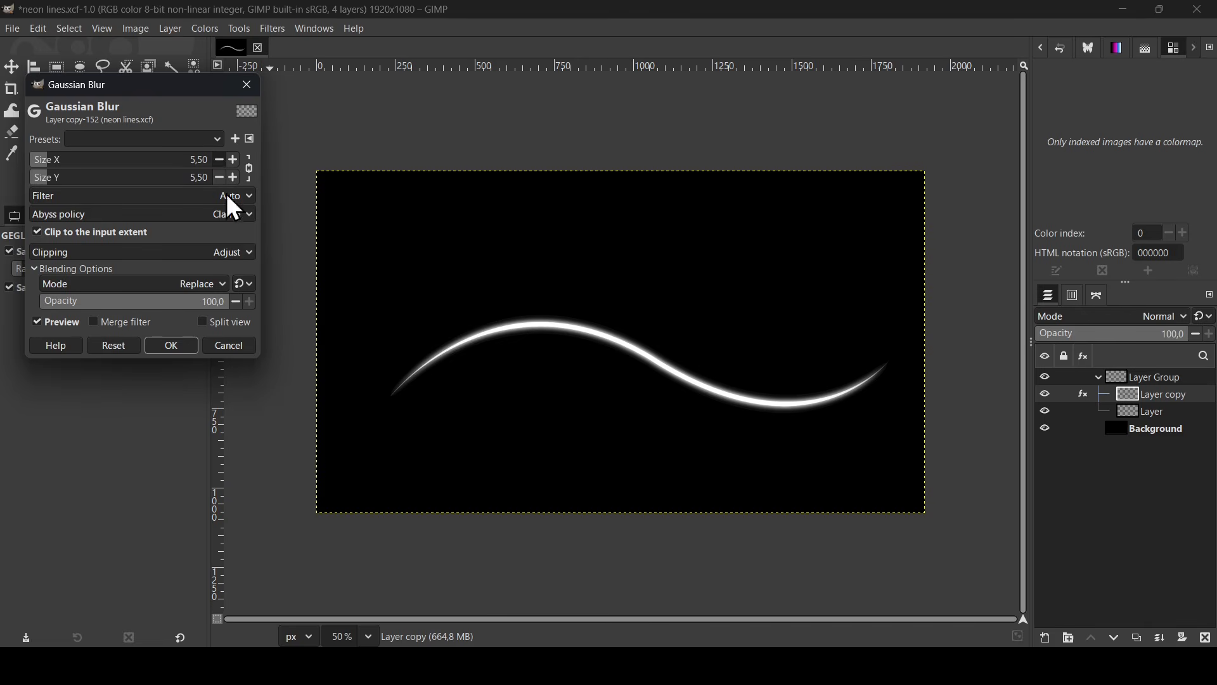
{"action": "left_click", "coordinate": [165, 341]}
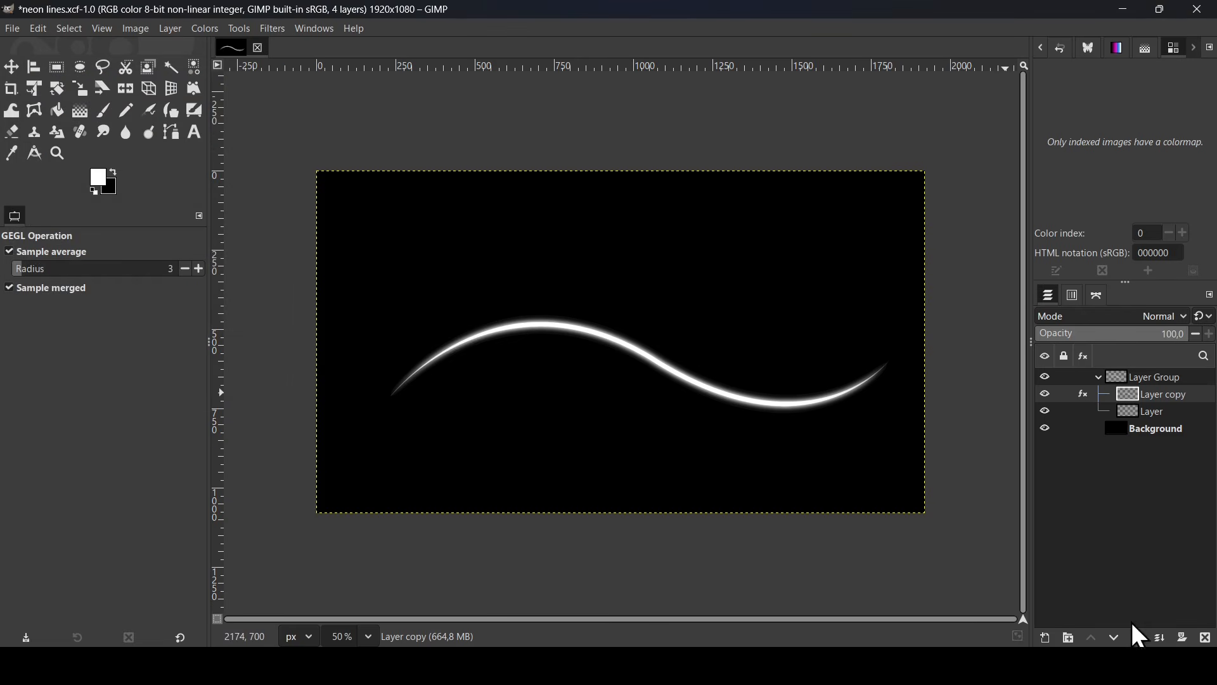
Duplicate the blurred layer and set the new copy's Gaussian Blur size to 17.50 in X and Y
{"action": "left_click", "coordinate": [1138, 637]}
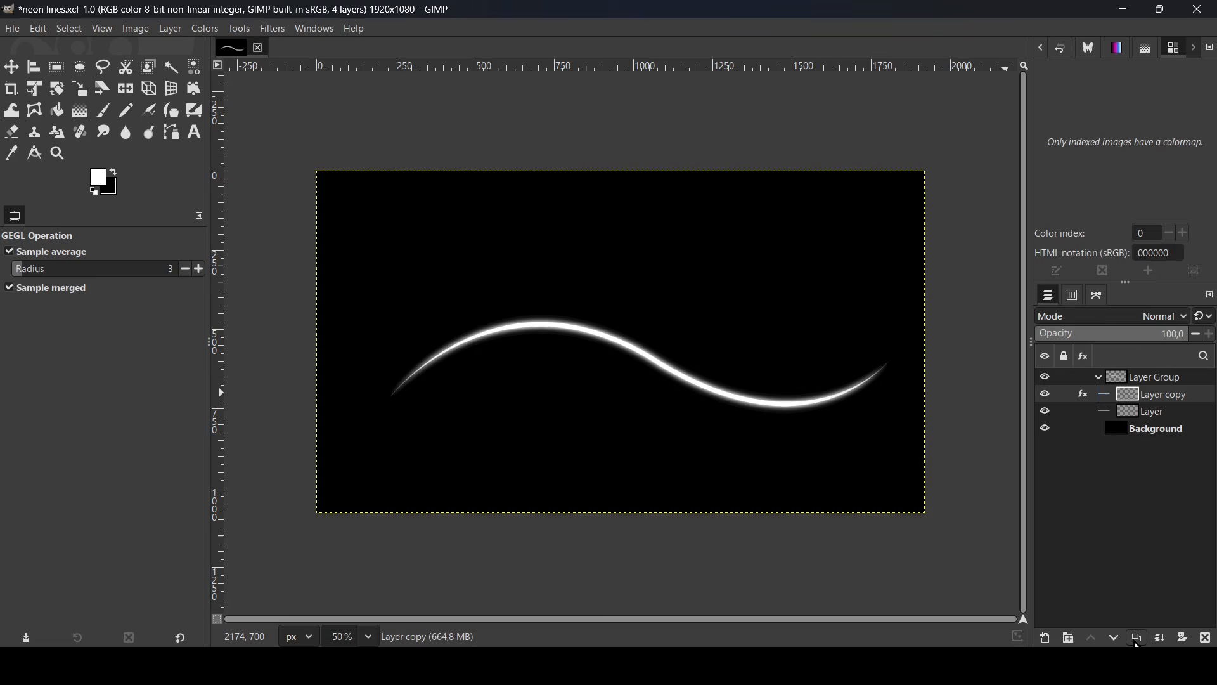
{"action": "left_click", "coordinate": [1081, 395]}
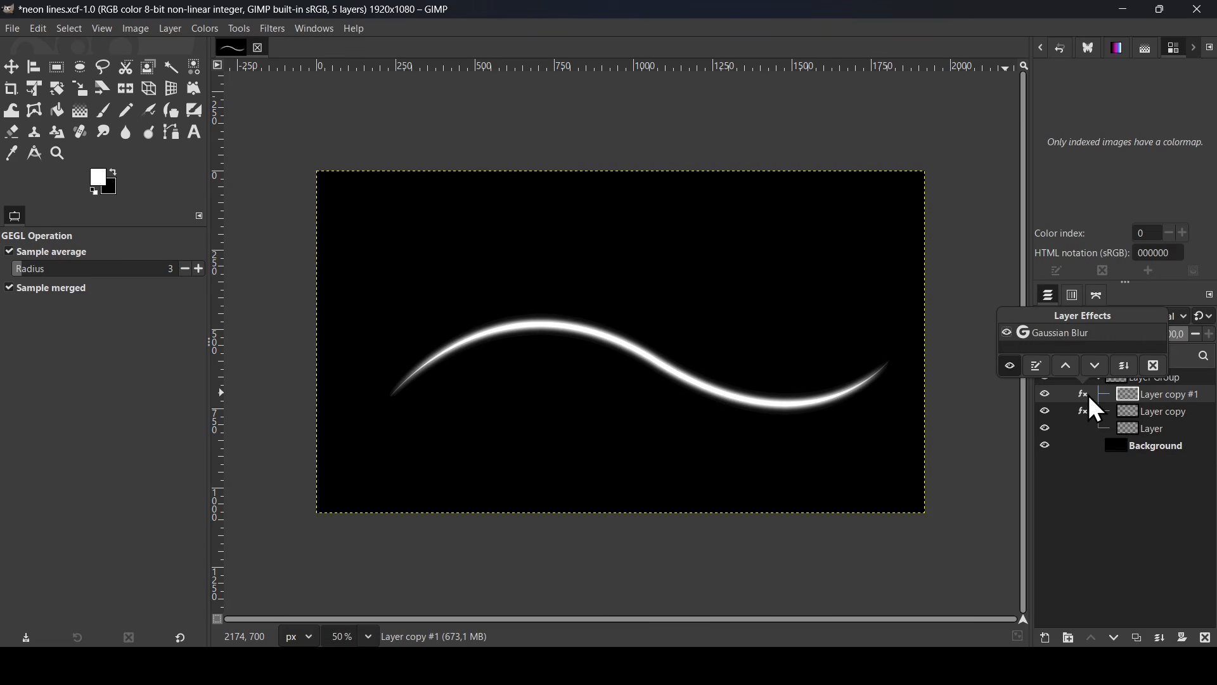
{"action": "double_click", "coordinate": [1072, 337]}
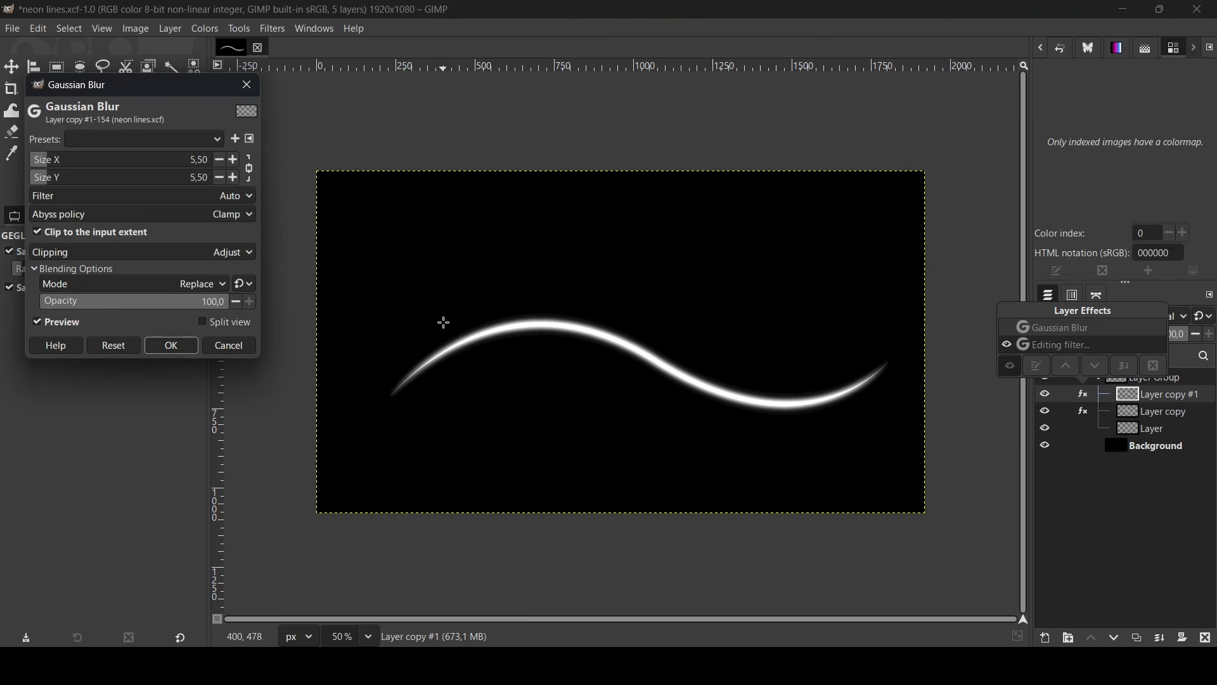
{"action": "left_click", "coordinate": [233, 159]}
{"action": "left_click", "coordinate": [233, 159]}
{"action": "left_click", "coordinate": [233, 159]}
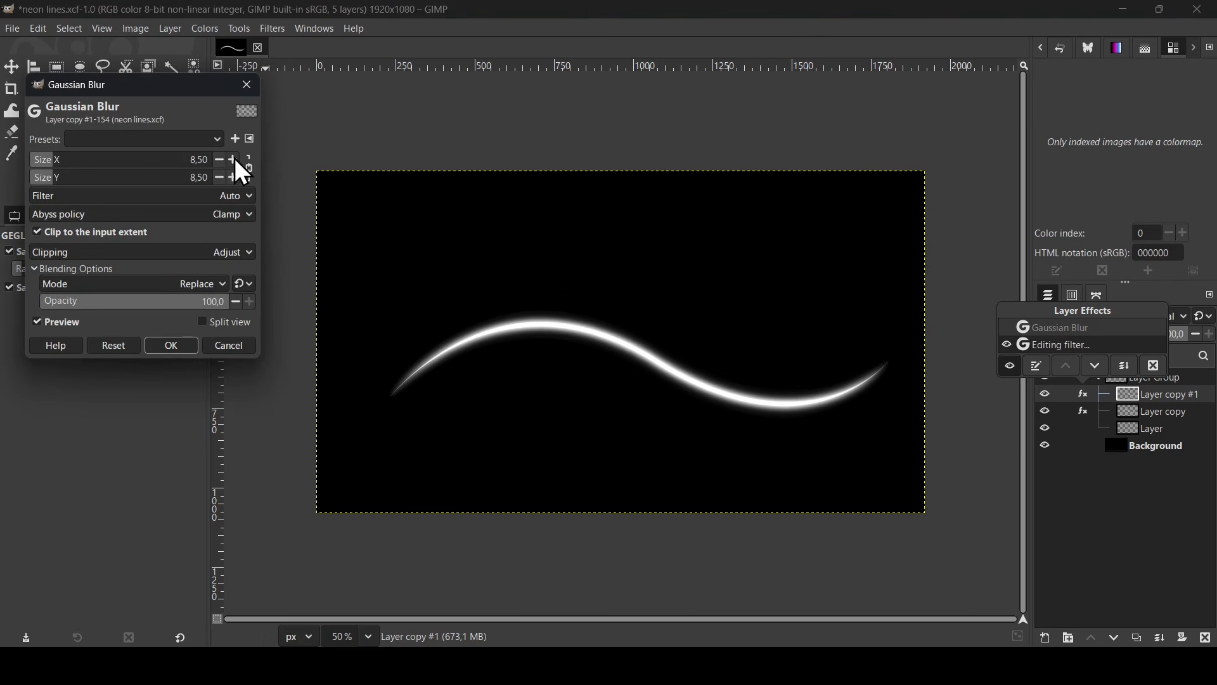
{"action": "left_click", "coordinate": [234, 159]}
{"action": "left_click", "coordinate": [233, 159]}
{"action": "left_click", "coordinate": [233, 159]}
{"action": "left_click", "coordinate": [233, 159]}
{"action": "left_click", "coordinate": [234, 159]}
{"action": "left_click", "coordinate": [234, 159]}
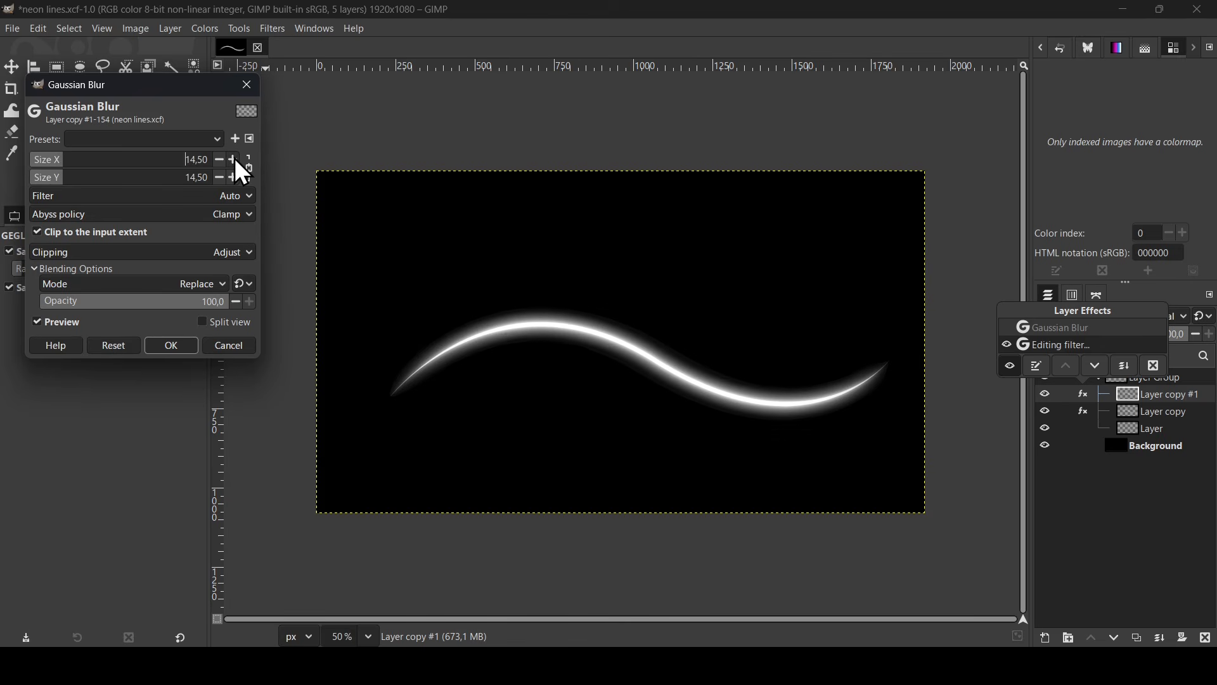
{"action": "left_click", "coordinate": [234, 159]}
{"action": "left_click", "coordinate": [234, 159]}
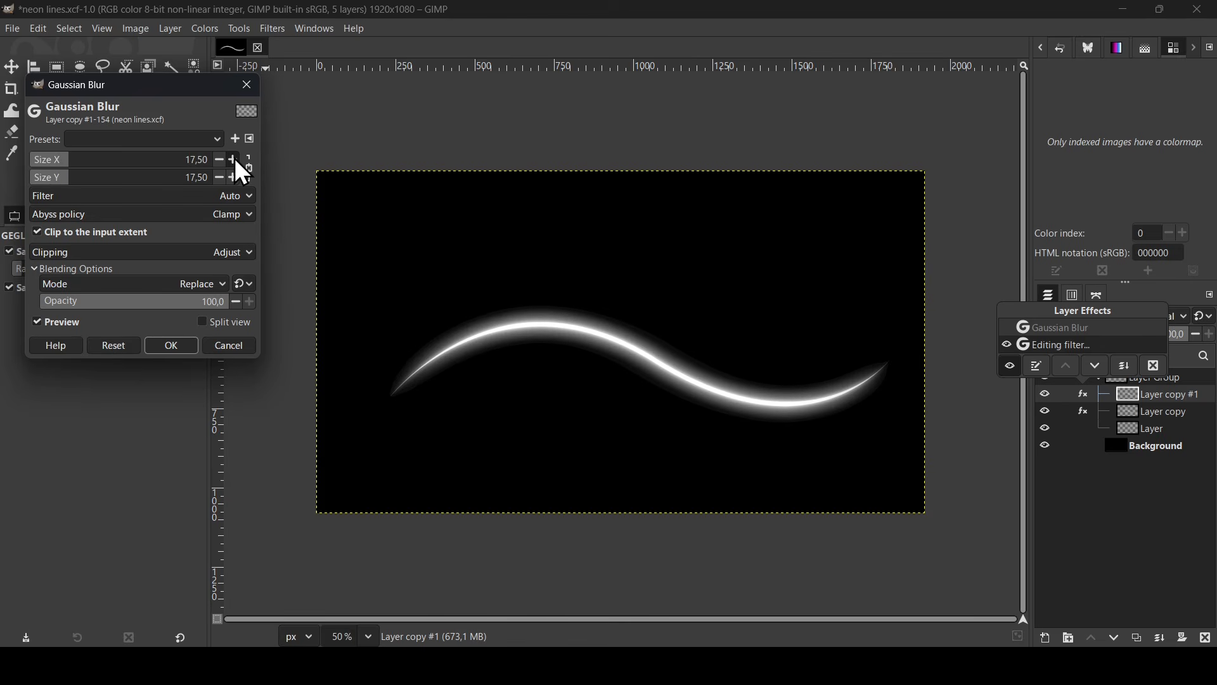
{"action": "left_click", "coordinate": [189, 351]}
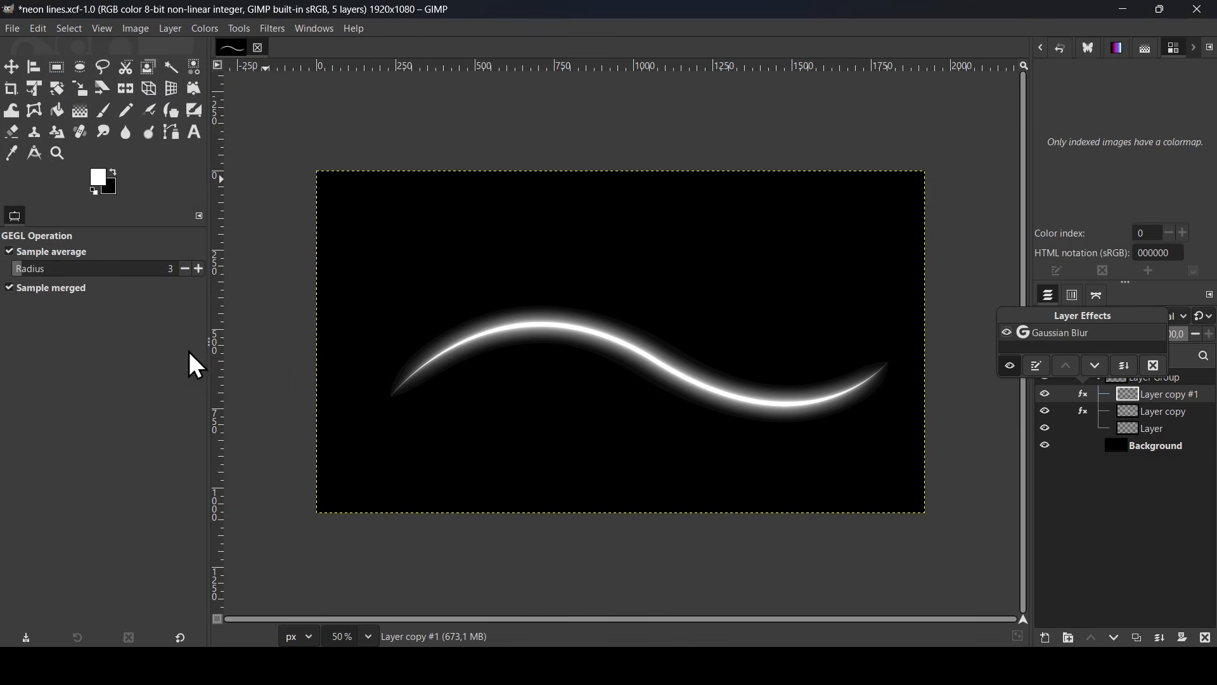
{"action": "left_click", "coordinate": [1106, 545]}
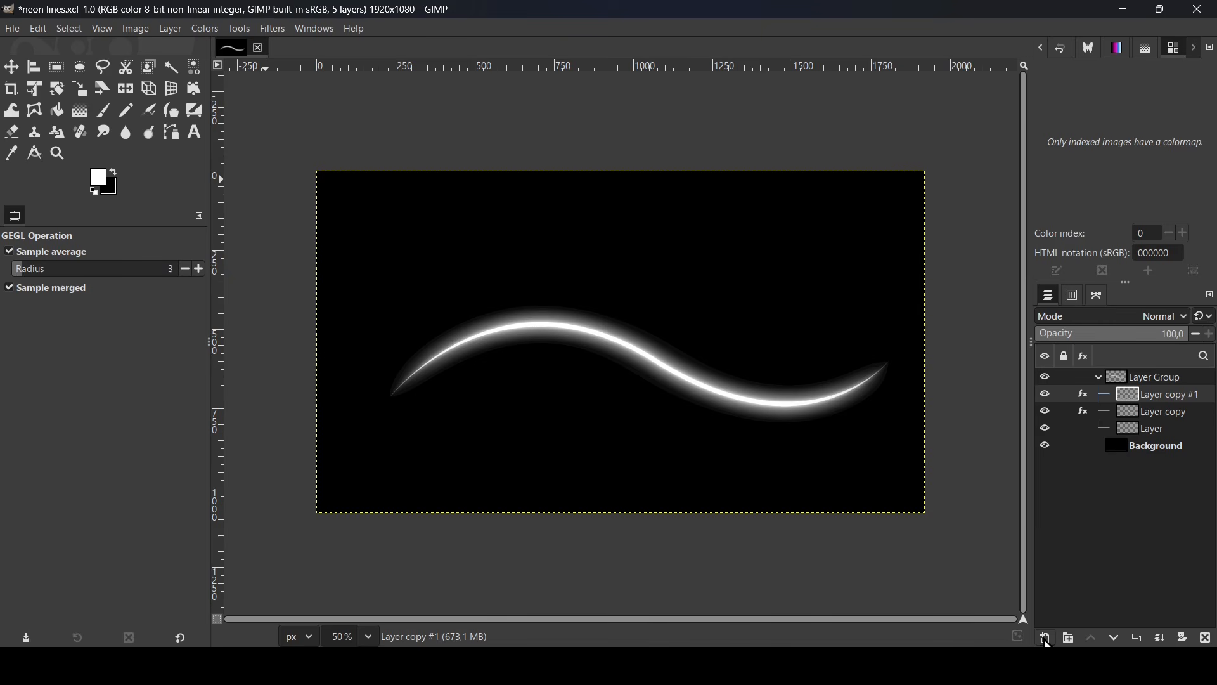
Add a transparent 1920 × 1080 px layer at the top of the group and fill it with the red background color ff2424
{"action": "left_click", "coordinate": [1047, 639]}
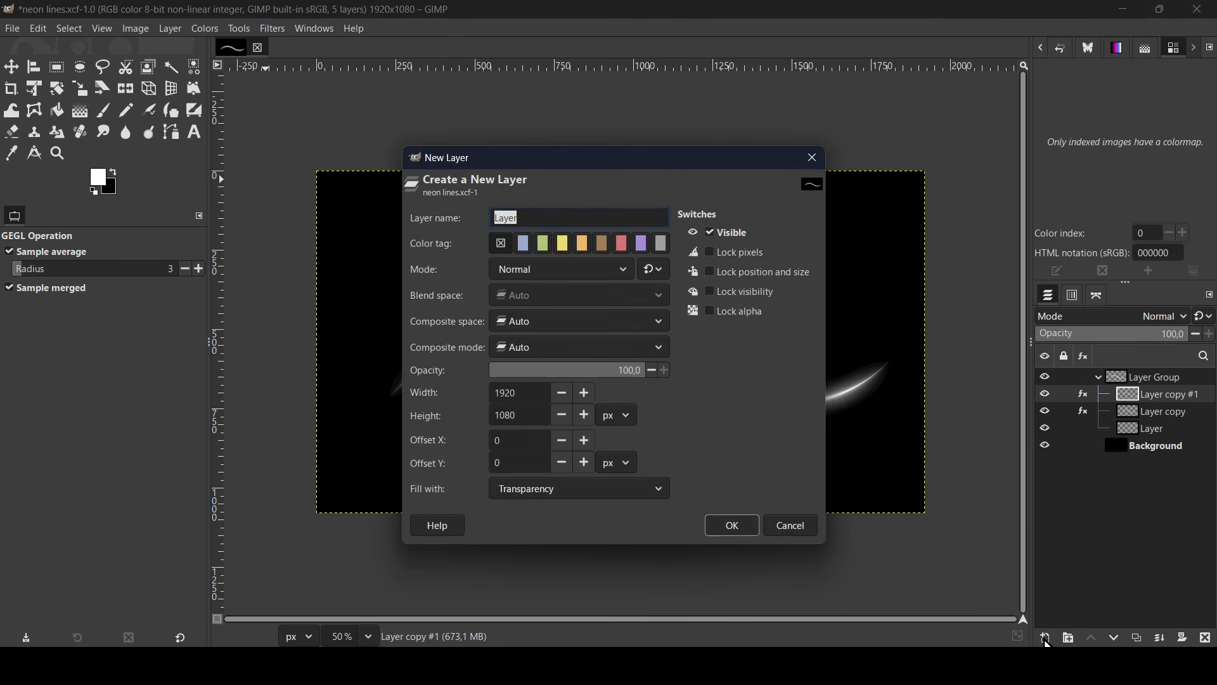
{"action": "left_click", "coordinate": [733, 526]}
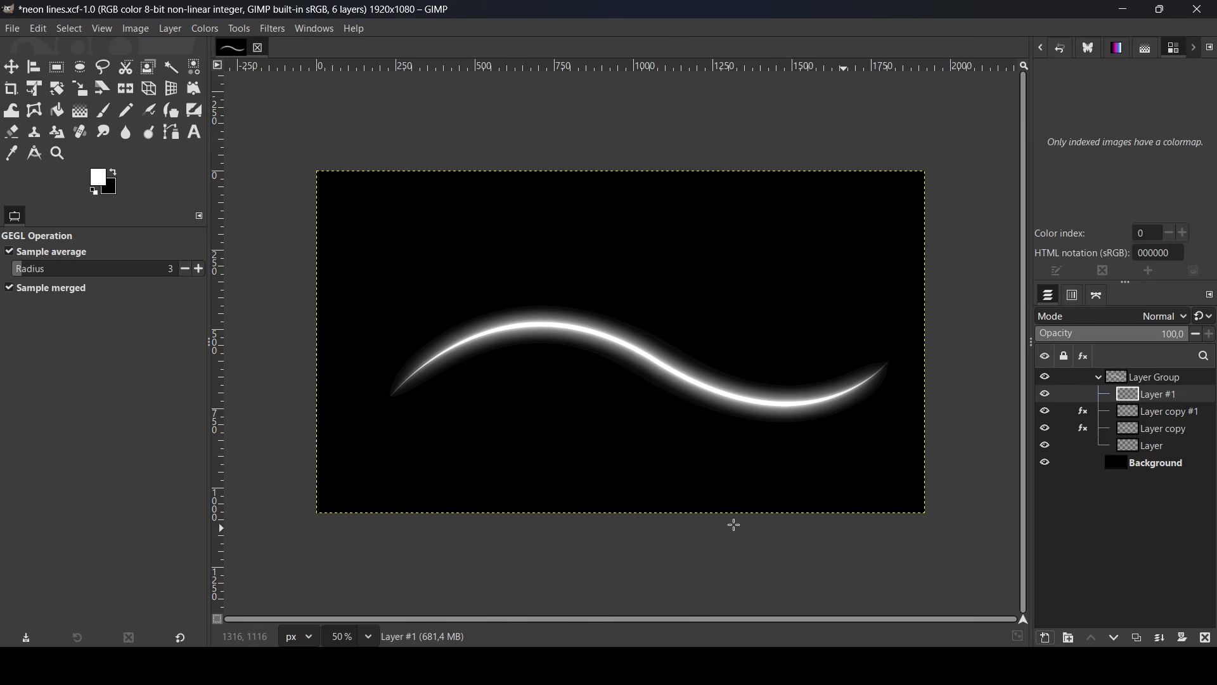
{"action": "left_click", "coordinate": [113, 191]}
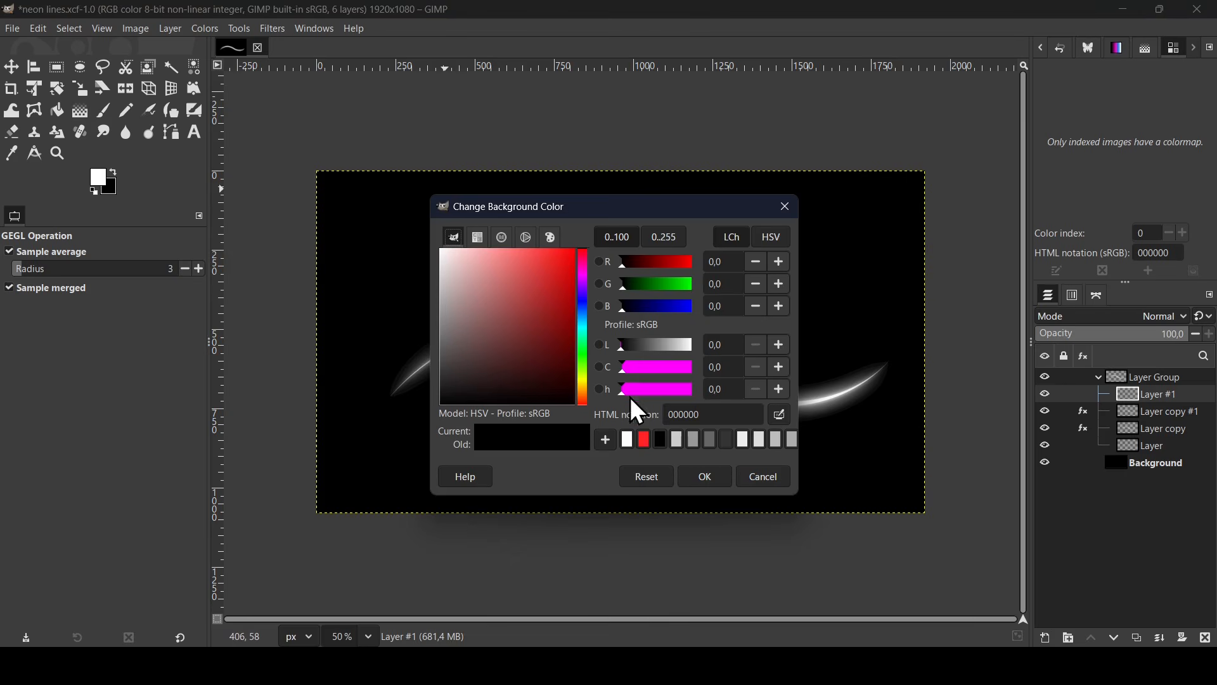
{"action": "left_click", "coordinate": [649, 442]}
{"action": "left_click", "coordinate": [722, 476]}
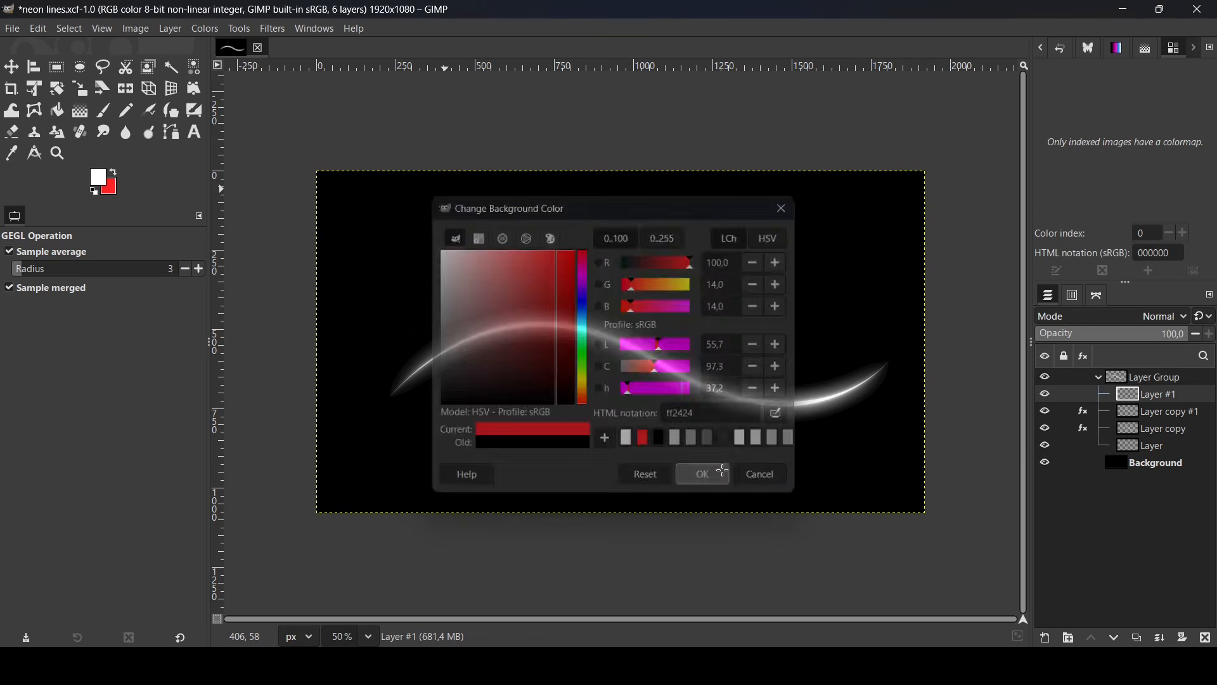
{"action": "left_click_drag", "start_coordinate": [113, 189], "coordinate": [493, 216]}
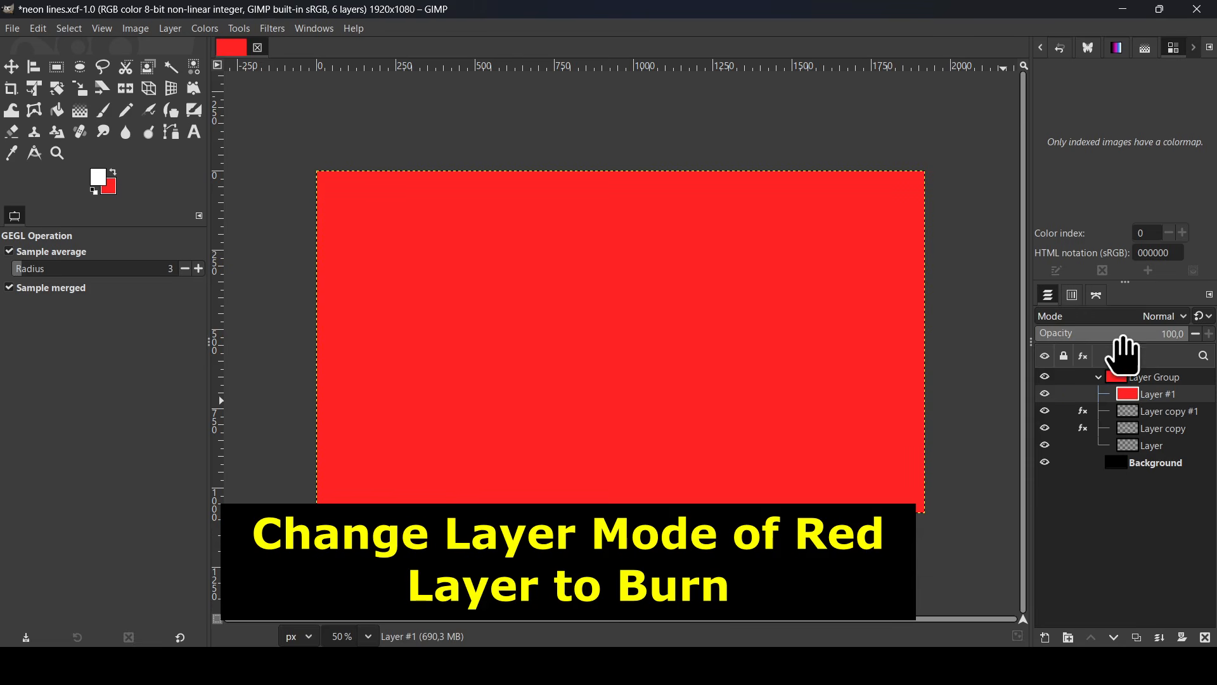
Set the red layer's blend mode to Burn and the collapsed layer group's mode to Pass through
{"action": "left_click", "coordinate": [1124, 322]}
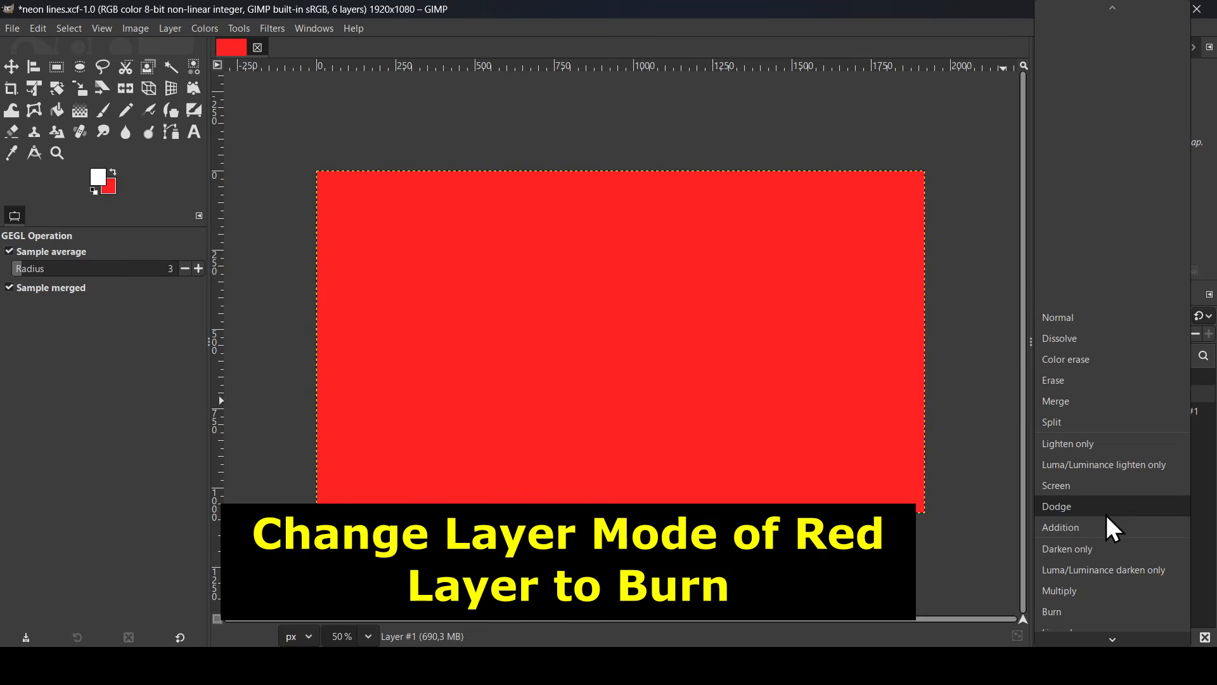
{"action": "left_click", "coordinate": [1090, 624]}
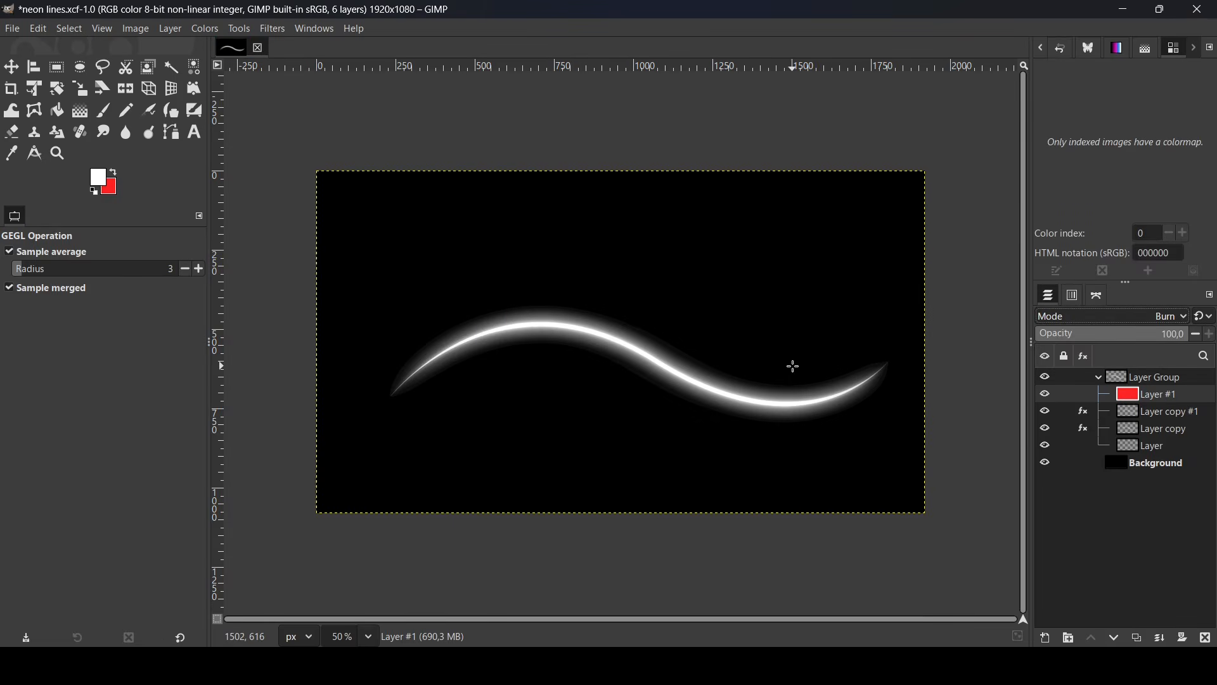
{"action": "left_click", "coordinate": [1099, 377]}
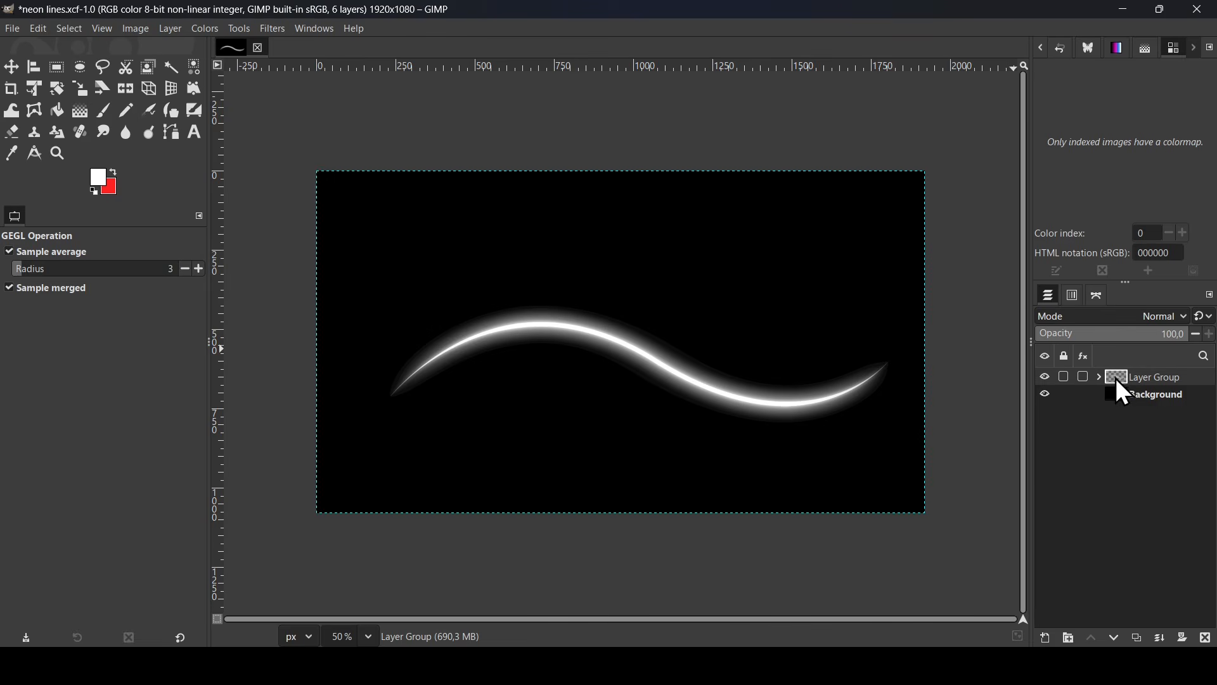
{"action": "left_click", "coordinate": [1115, 324]}
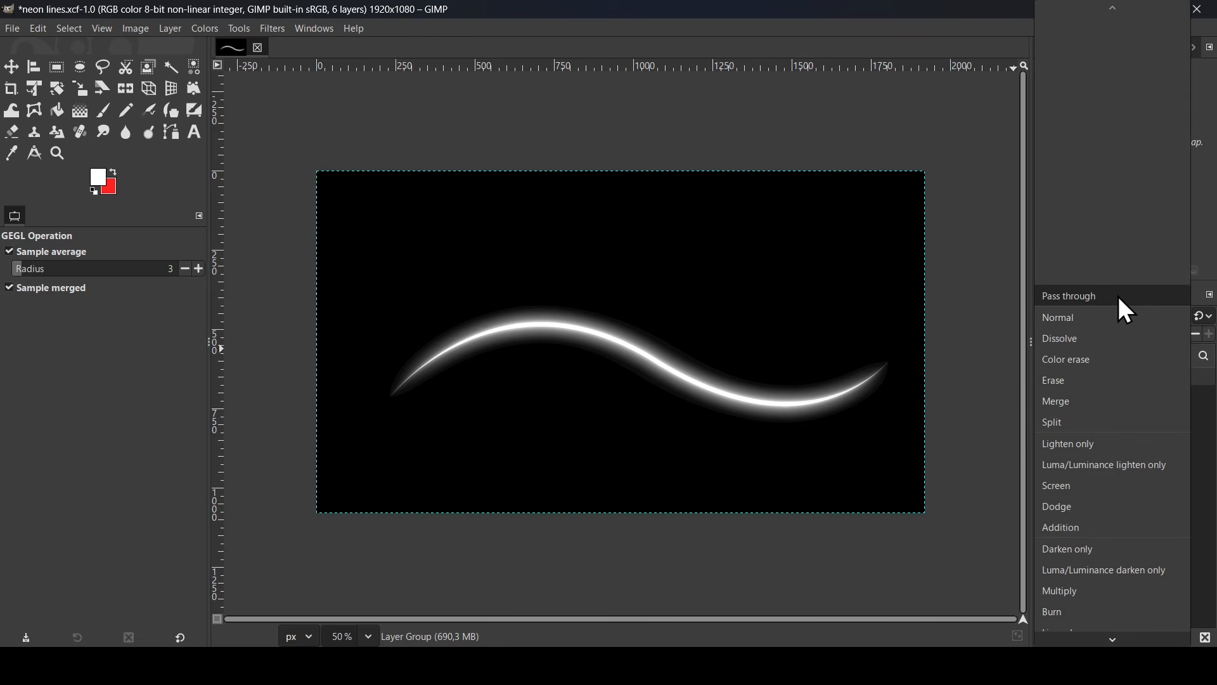
{"action": "left_click", "coordinate": [1119, 297]}
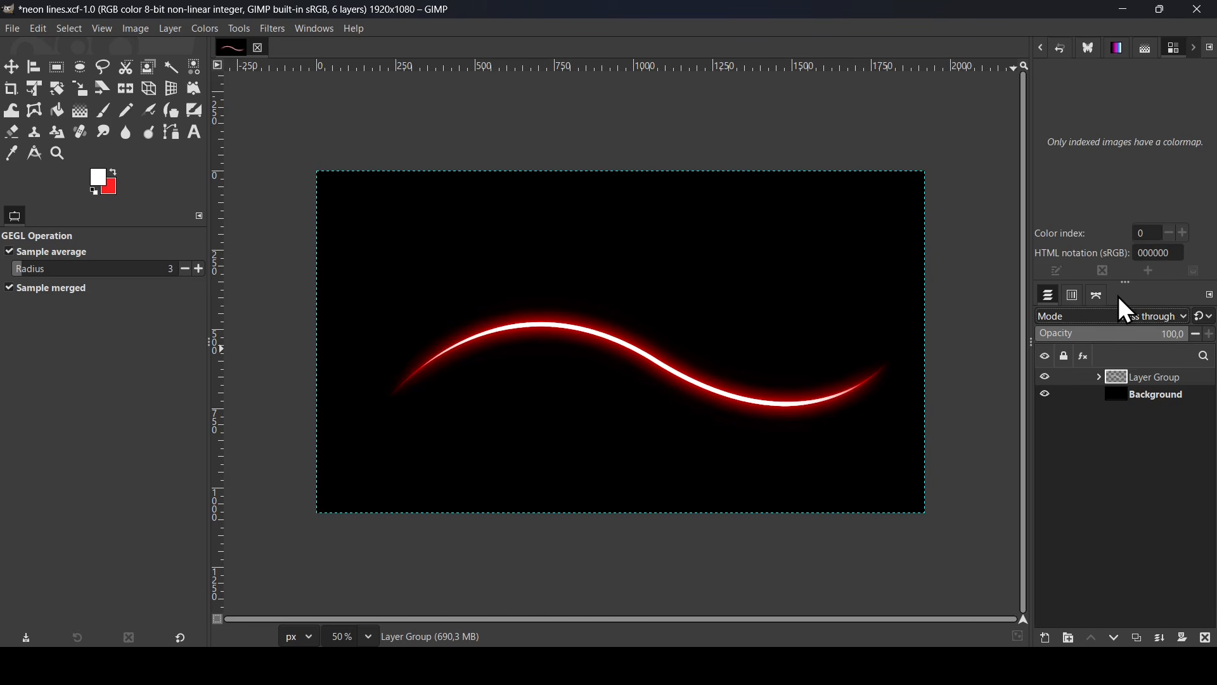
Duplicate the most strongly blurred line layer, Layer copy #1, inside the layer group to intensify the glow
{"action": "left_click", "coordinate": [1100, 378]}
{"action": "left_click", "coordinate": [1135, 414]}
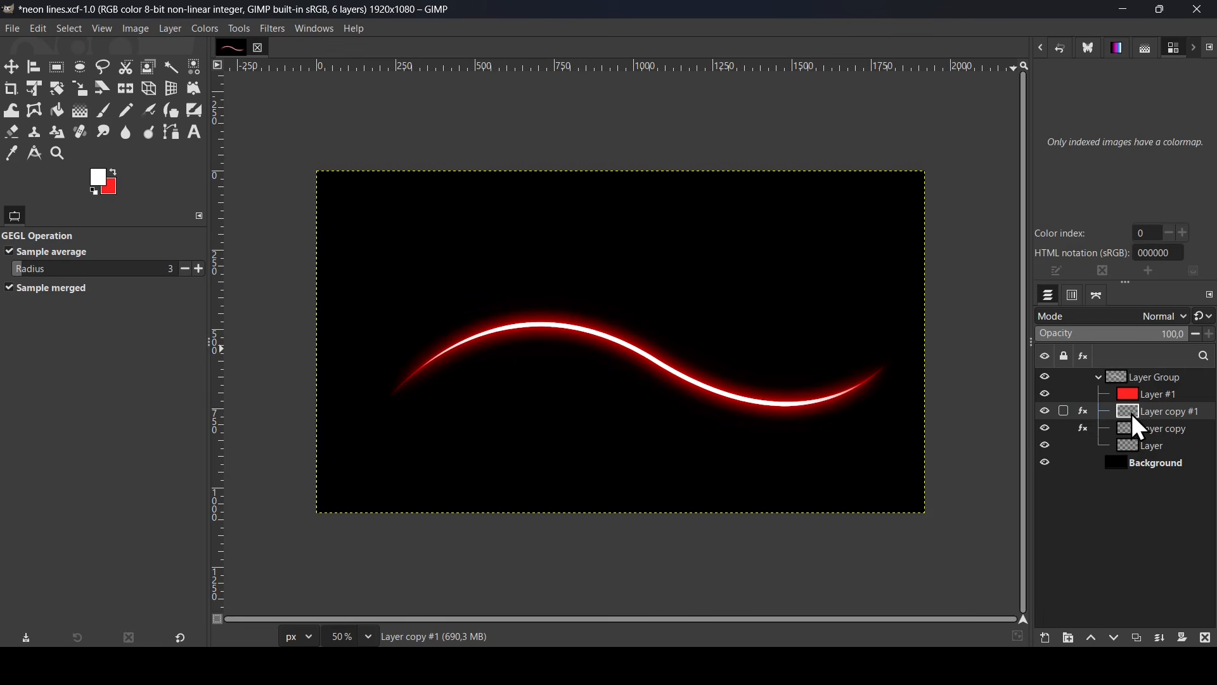
{"action": "left_click", "coordinate": [1139, 639]}
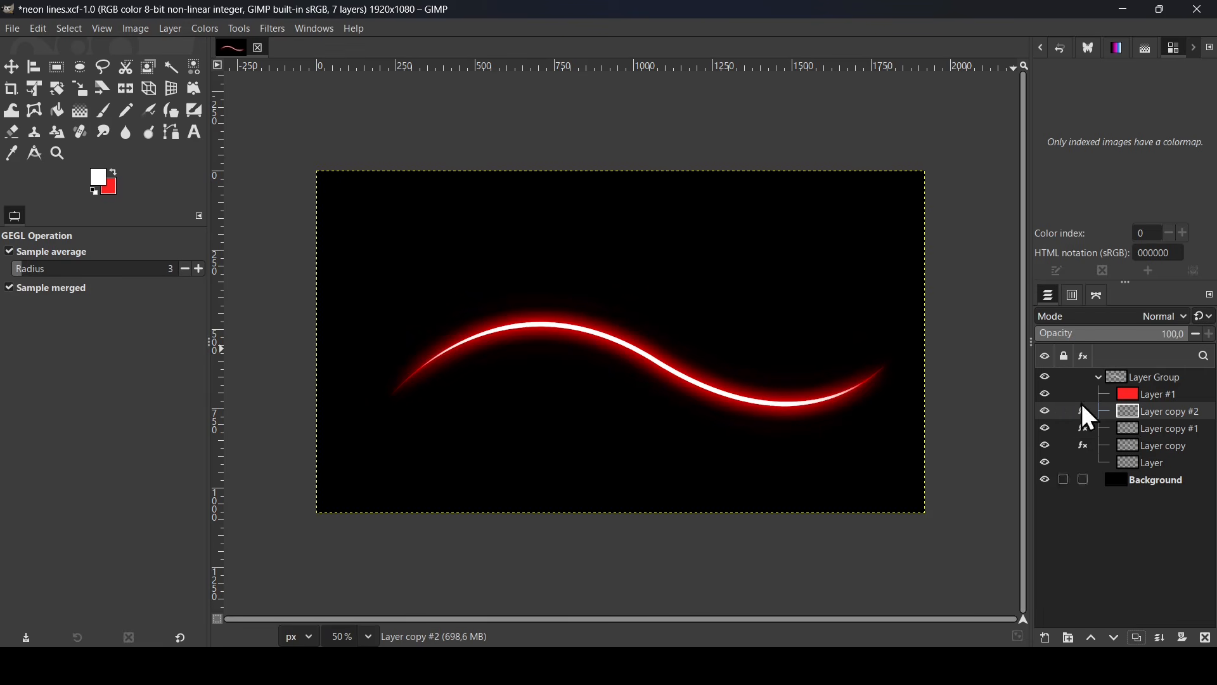
Collapse the layer group and scale it down proportionally around its center to about 1570 px wide
{"action": "left_click", "coordinate": [1103, 379]}
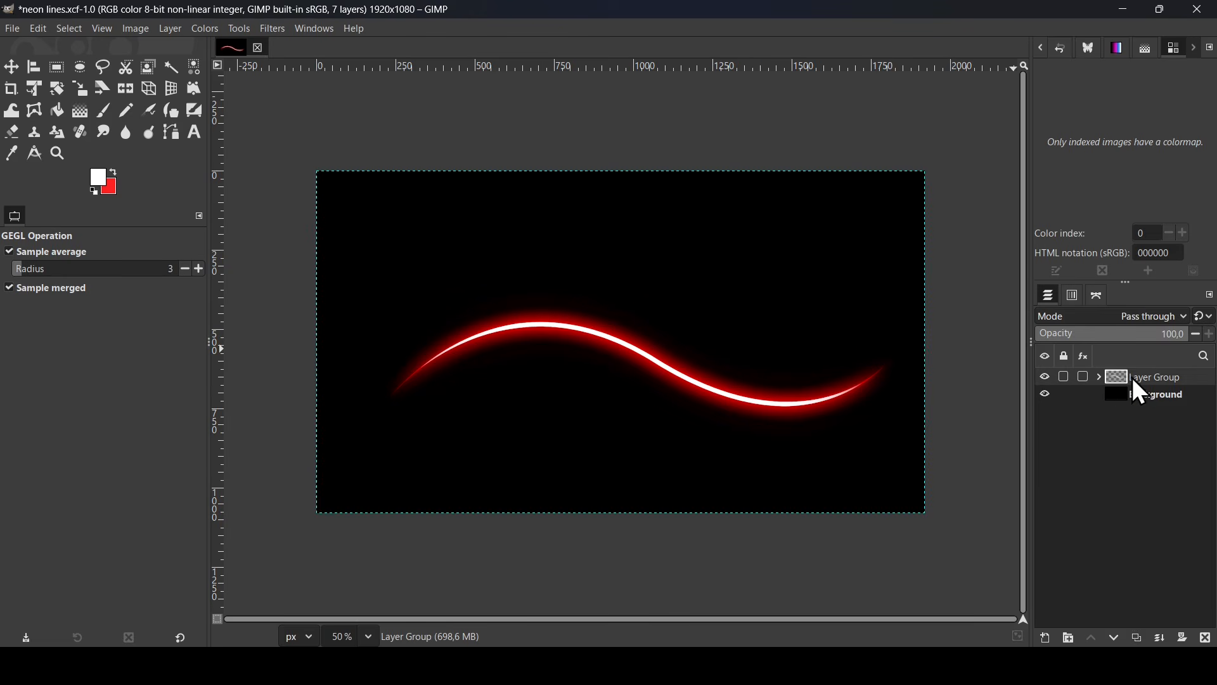
{"action": "left_click", "coordinate": [81, 89]}
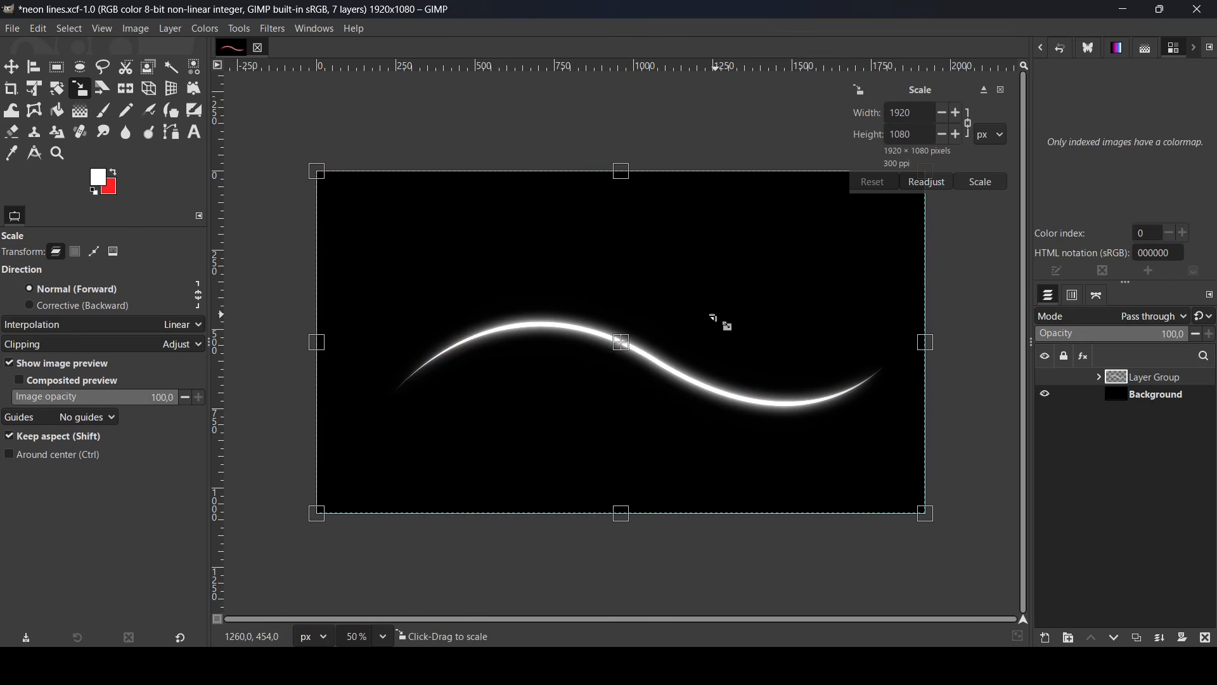
{"action": "left_click_drag", "start_coordinate": [925, 352], "coordinate": [872, 347]}
{"action": "key", "text": "Return"}
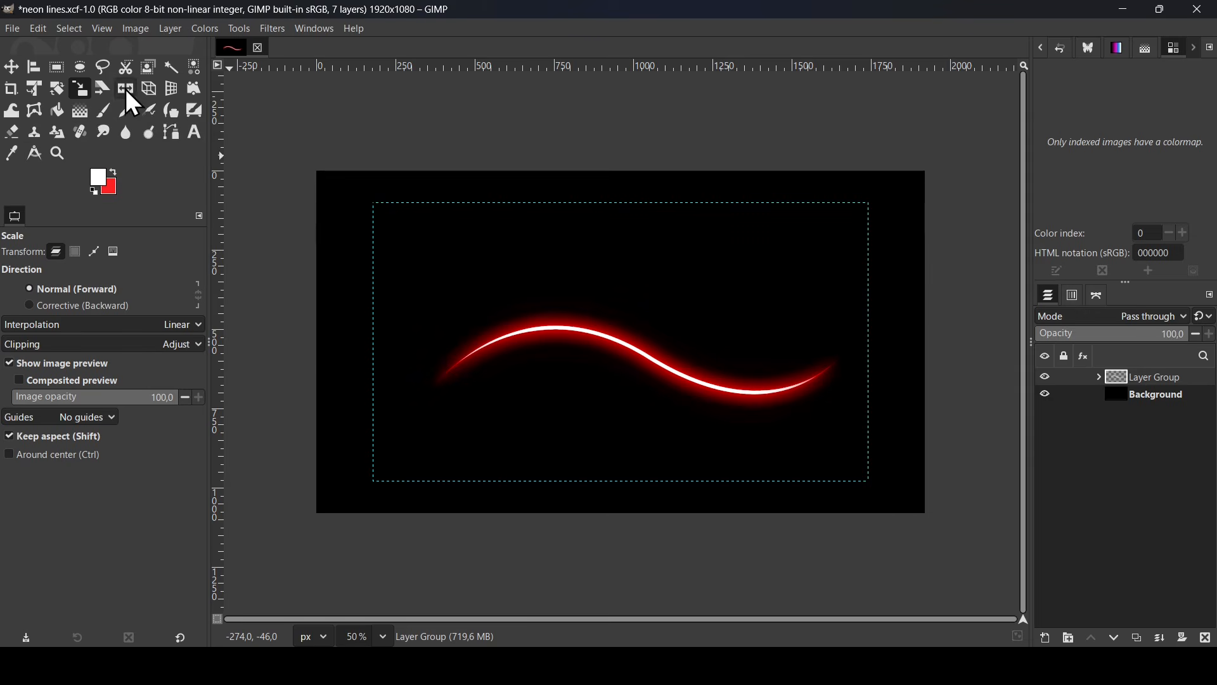
Rotate the layer group about 20° counterclockwise around its center
{"action": "left_click", "coordinate": [44, 86]}
{"action": "left_click", "coordinate": [58, 87]}
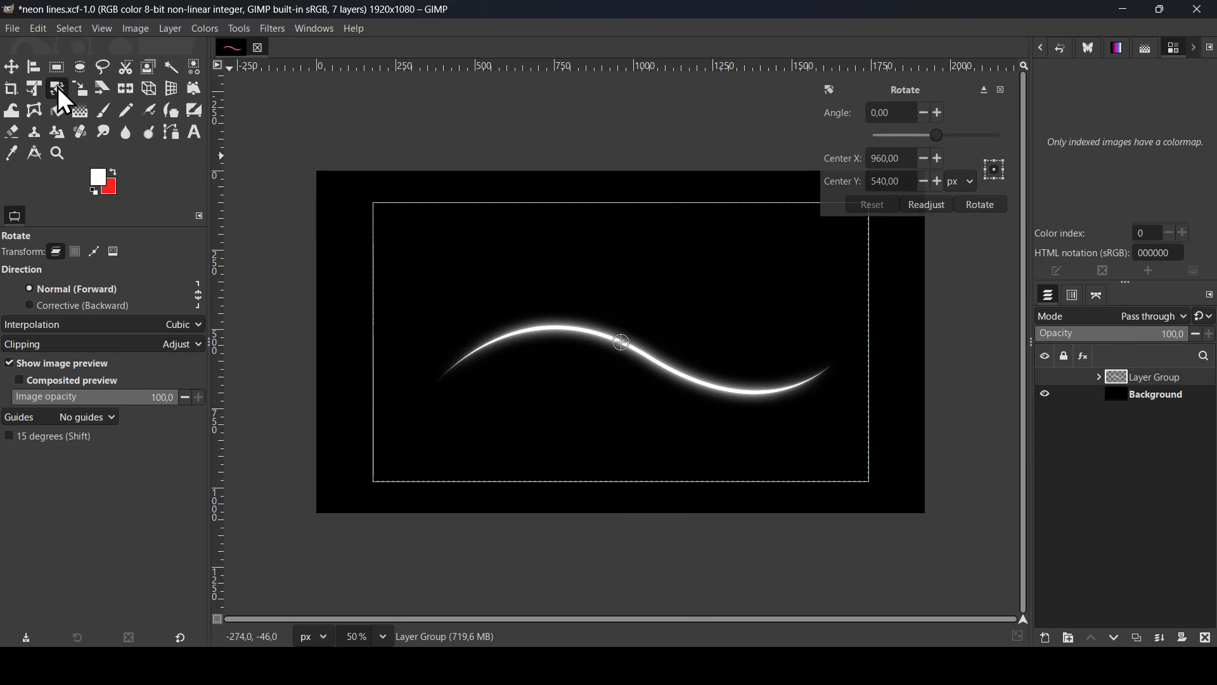
{"action": "left_click_drag", "start_coordinate": [759, 353], "coordinate": [747, 304]}
{"action": "key", "text": "Return"}
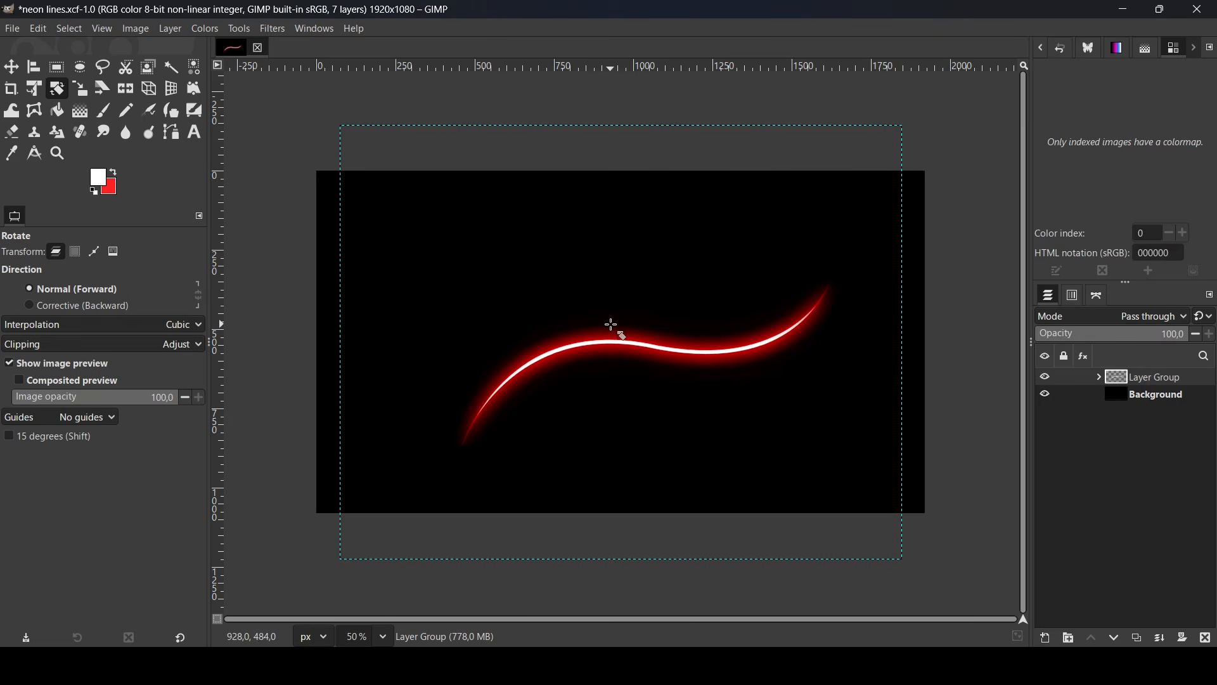
Crop the layer group to its content and move the red line toward the lower-left part of the canvas
{"action": "left_click", "coordinate": [172, 29]}
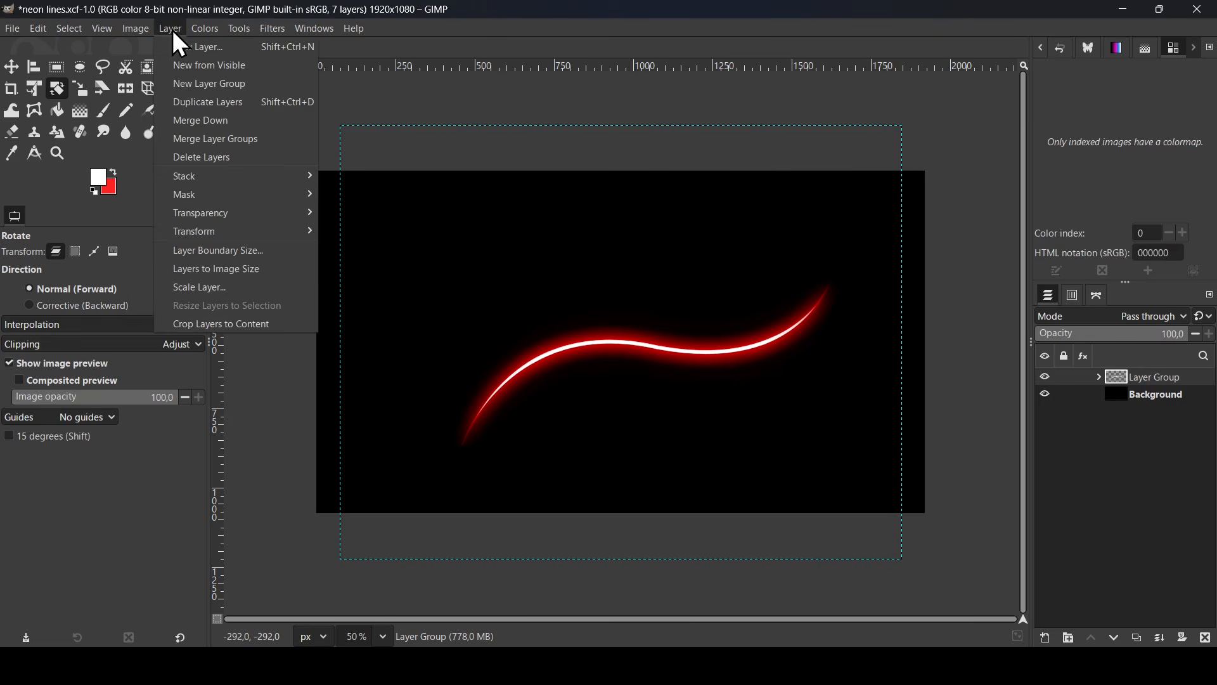
{"action": "left_click", "coordinate": [253, 331]}
{"action": "left_click", "coordinate": [19, 64]}
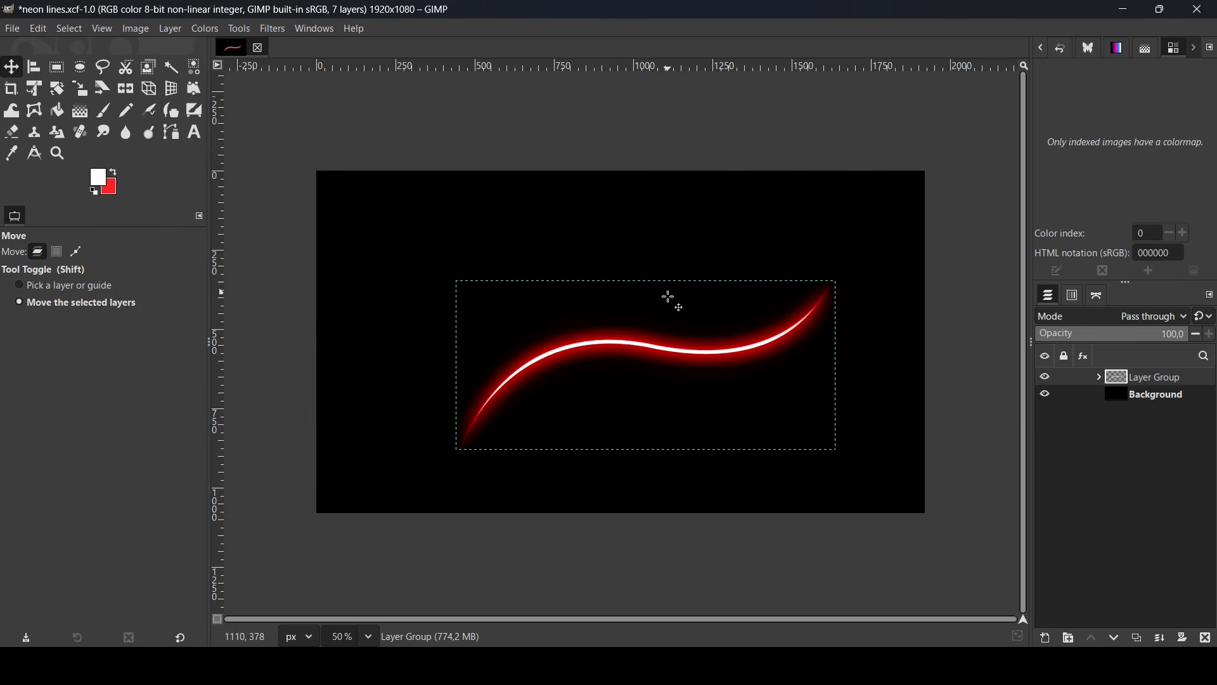
{"action": "left_click_drag", "start_coordinate": [666, 310], "coordinate": [642, 347]}
{"action": "left_click_drag", "start_coordinate": [630, 359], "coordinate": [630, 359]}
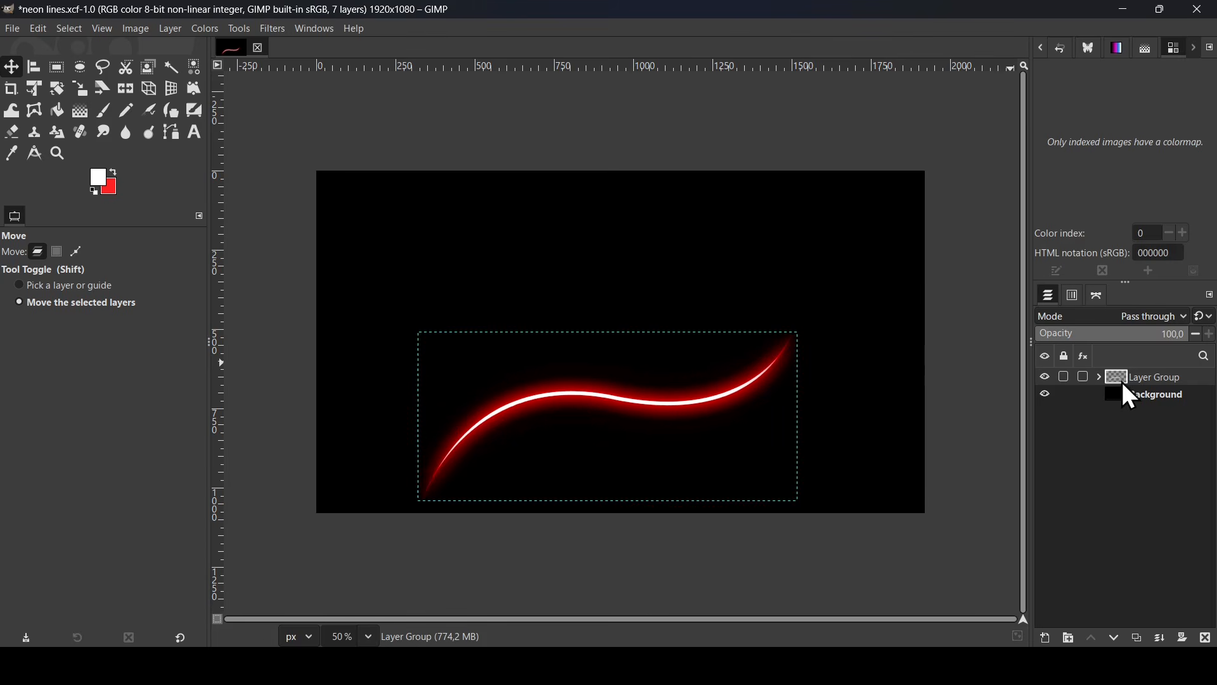
Duplicate the layer group and move the copy above and to the left of the original line
{"action": "left_click", "coordinate": [1140, 639]}
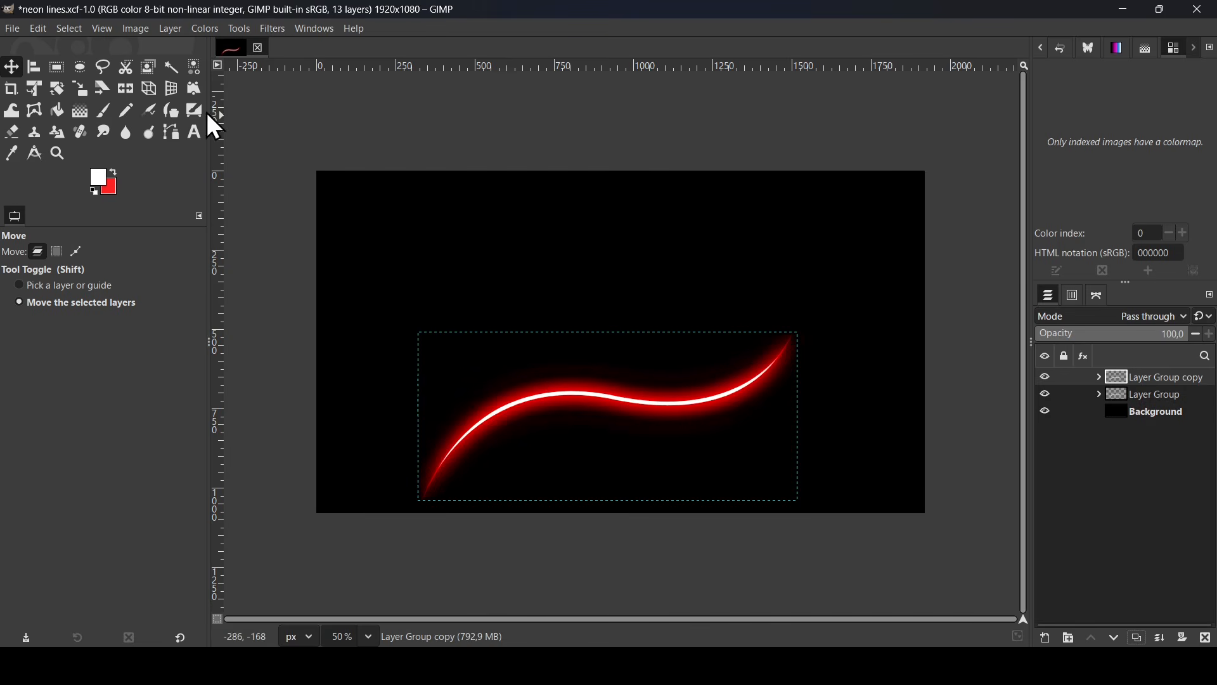
{"action": "left_click_drag", "start_coordinate": [560, 349], "coordinate": [555, 242]}
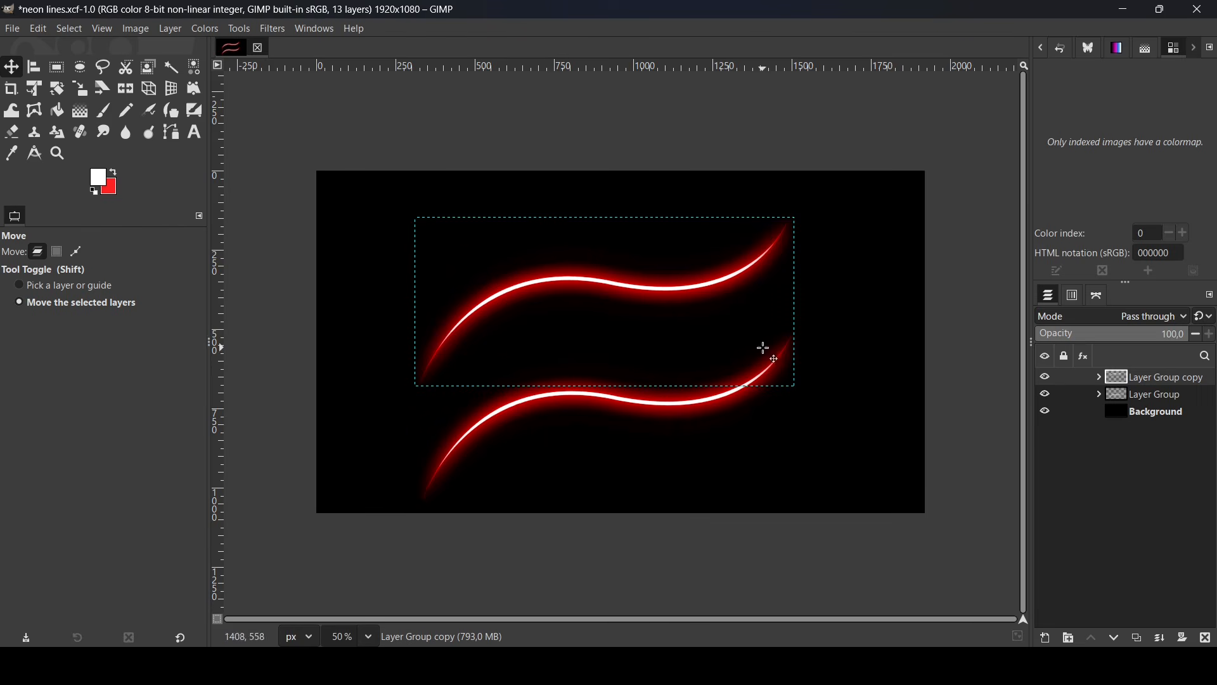
{"action": "left_click_drag", "start_coordinate": [711, 283], "coordinate": [646, 267]}
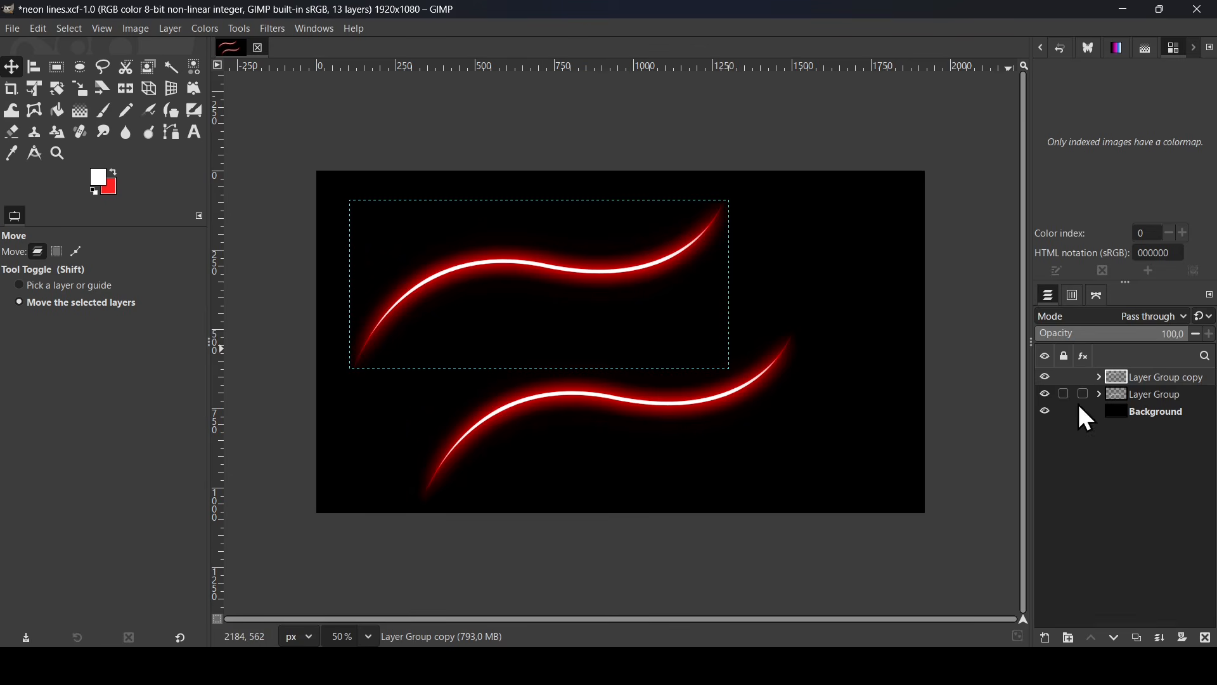
Recolor the copied line blue by applying Hue-Saturation with Hue -142.1 to the red layer in the Layer Group copy
{"action": "left_click", "coordinate": [1100, 378]}
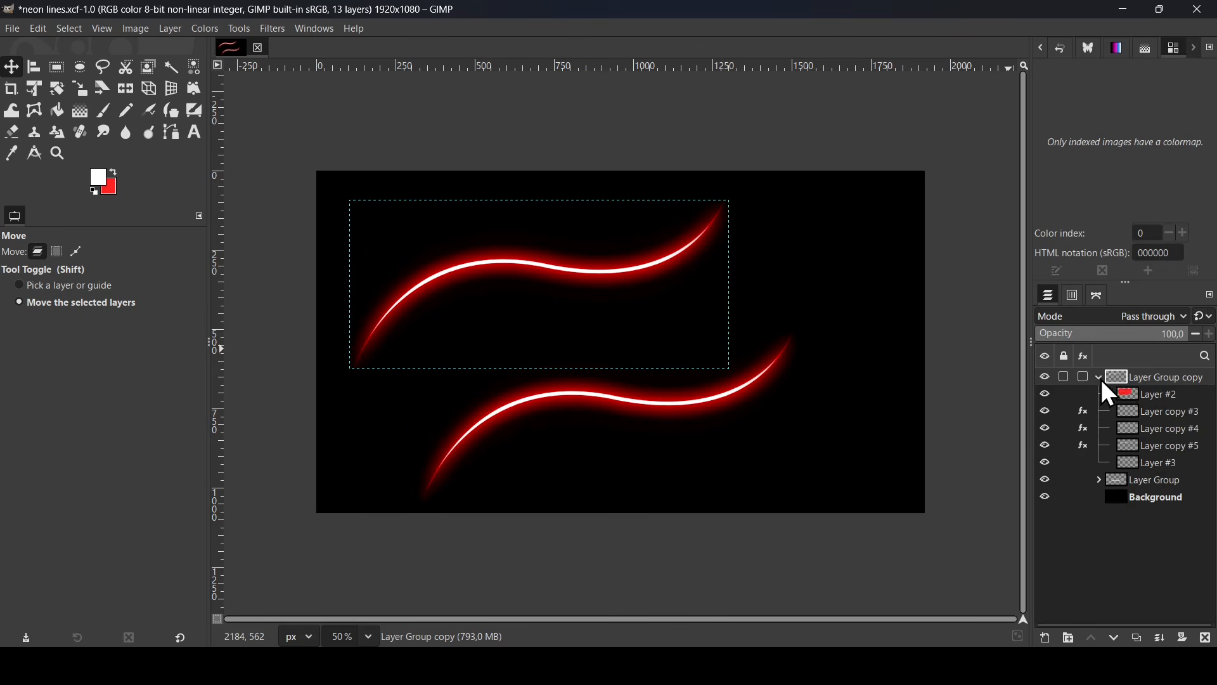
{"action": "left_click", "coordinate": [1131, 396]}
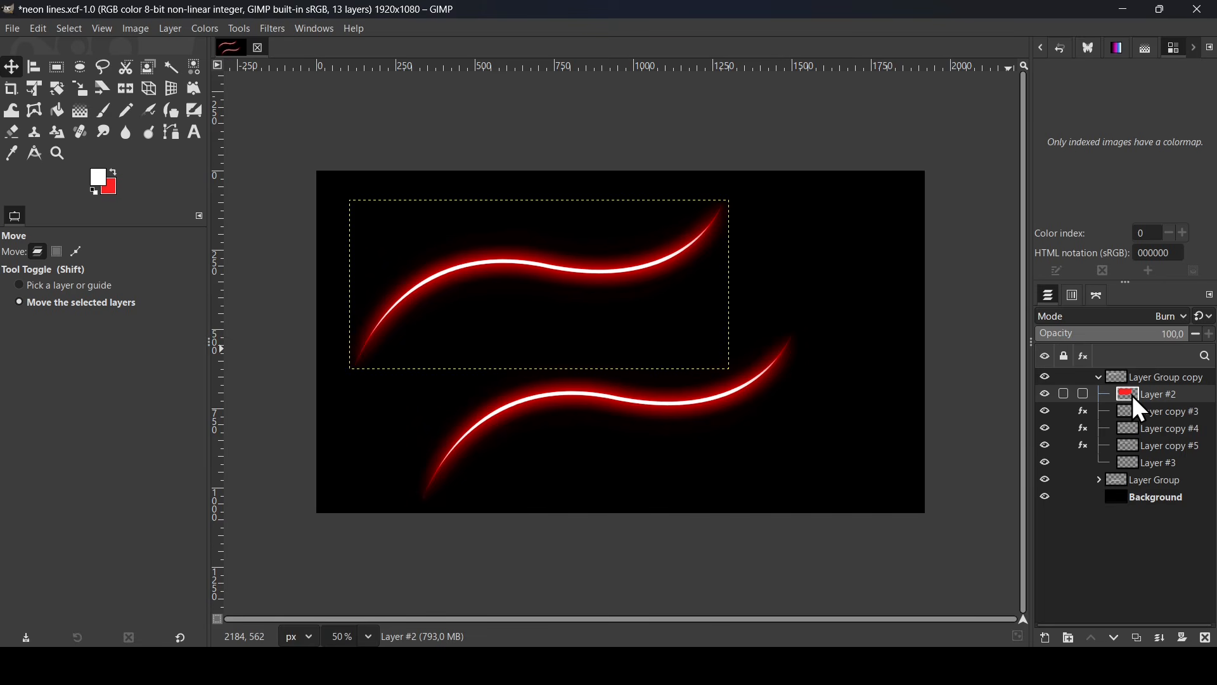
{"action": "left_click", "coordinate": [206, 30]}
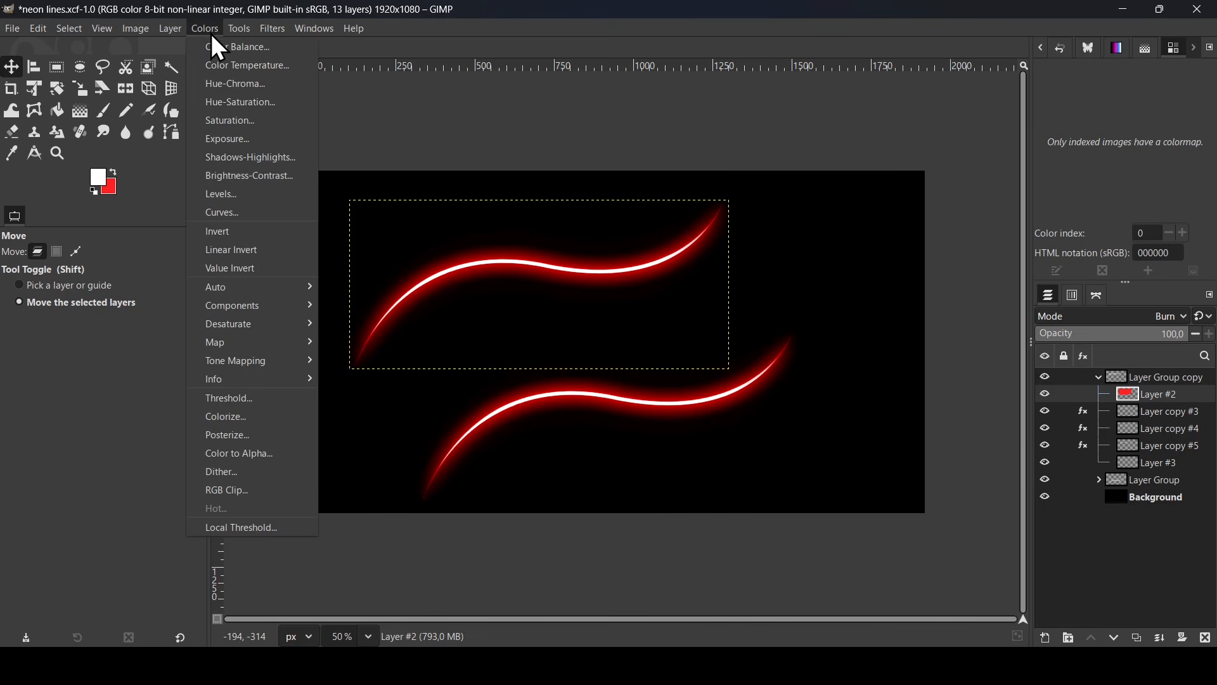
{"action": "left_click", "coordinate": [242, 103]}
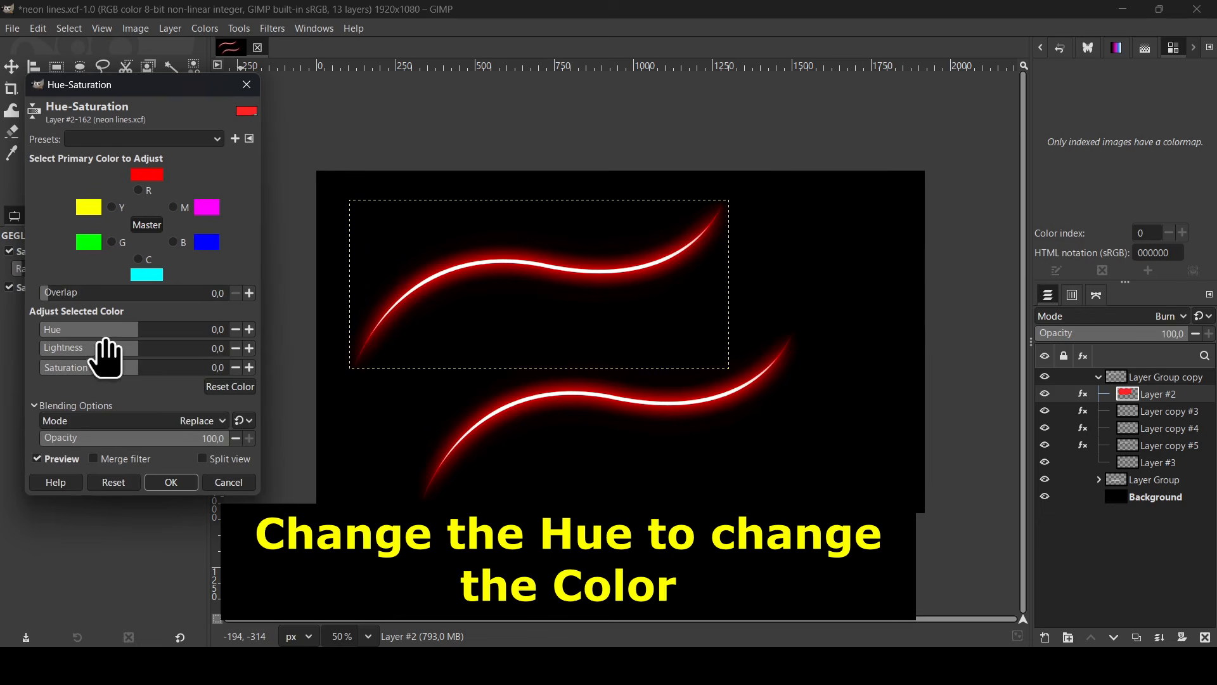
{"action": "left_click", "coordinate": [105, 331]}
{"action": "left_click_drag", "start_coordinate": [104, 345], "coordinate": [66, 349]}
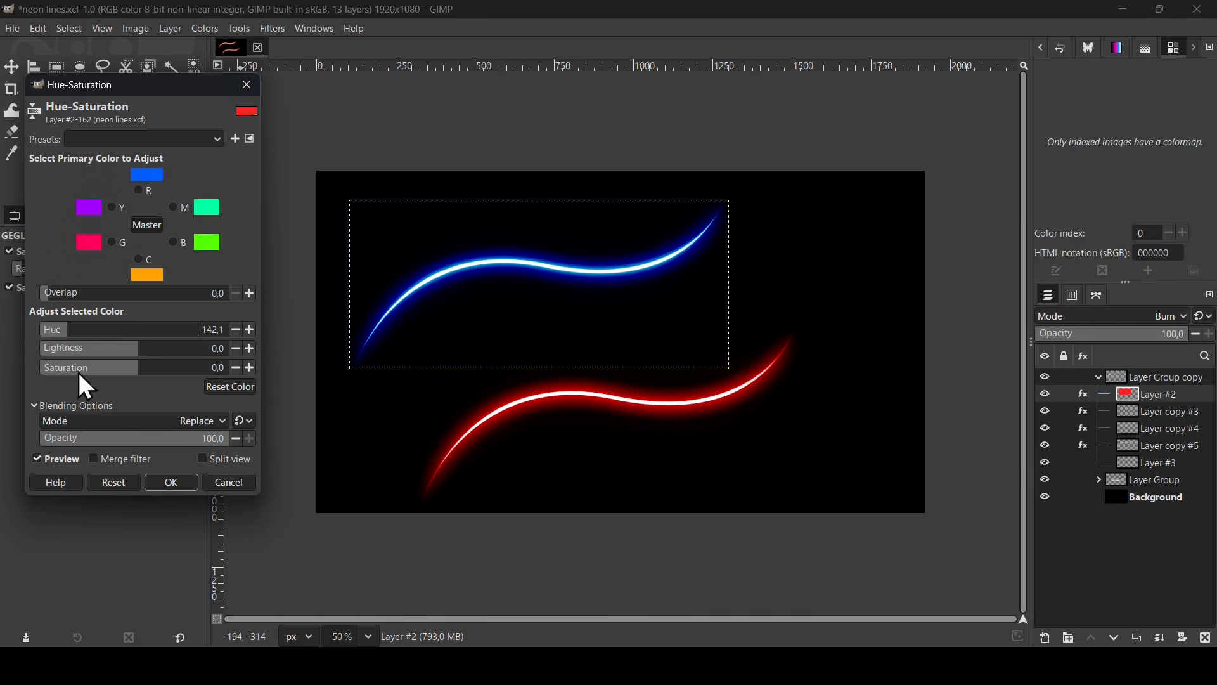
{"action": "left_click", "coordinate": [172, 483]}
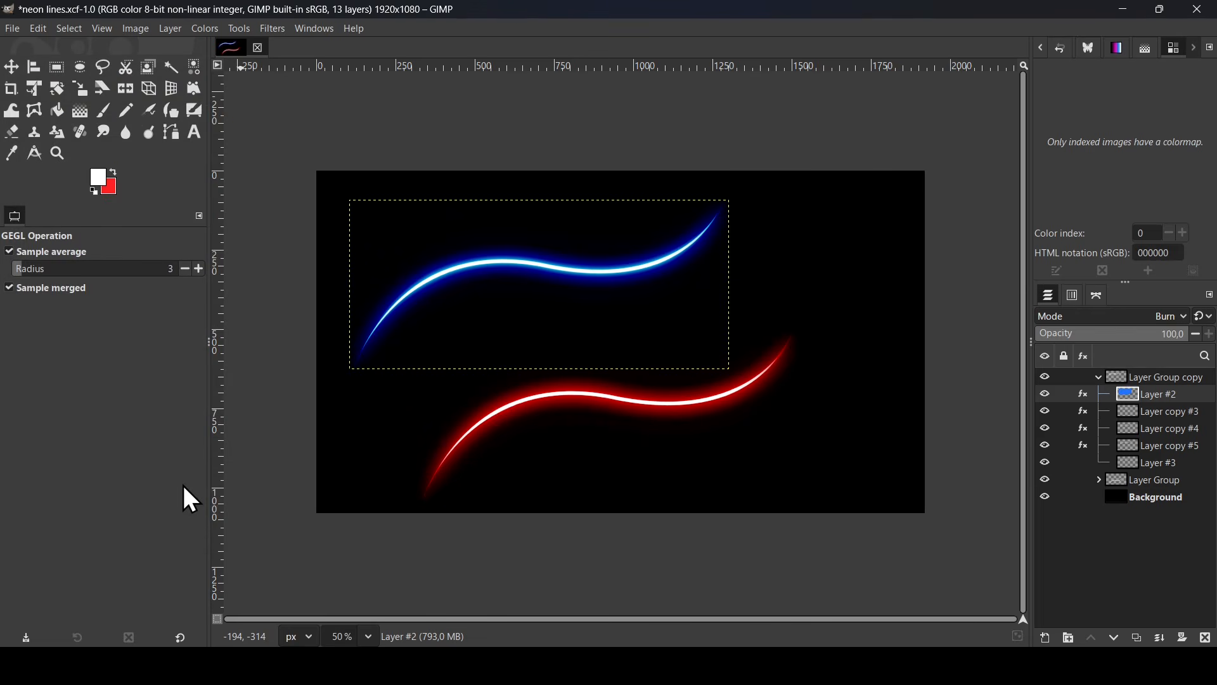